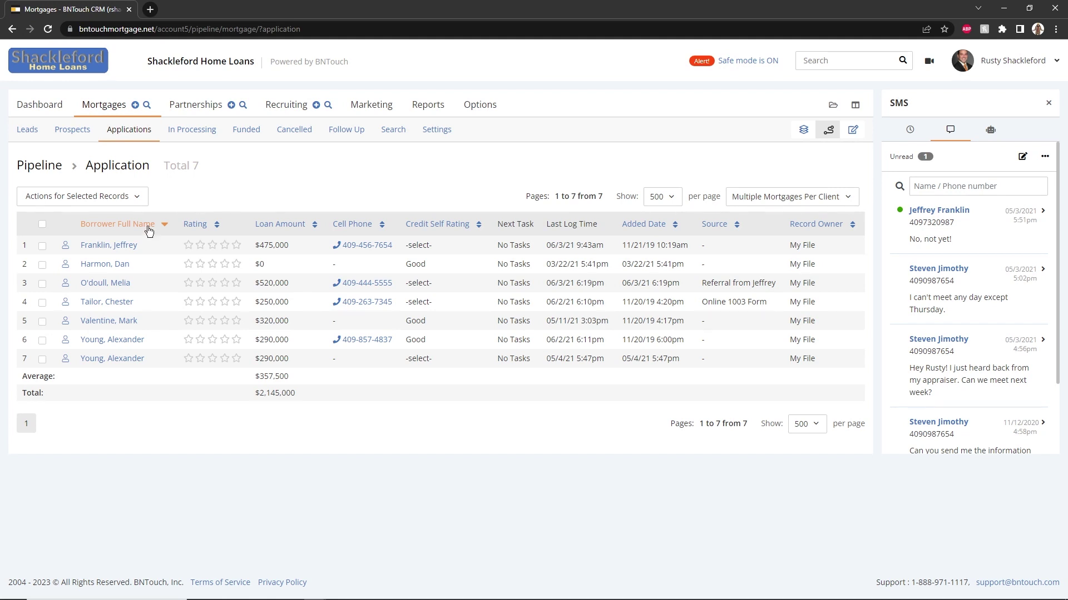
# Step: Open the mortgage record of the first borrower in the Application pipeline
pyautogui.click(111, 245)
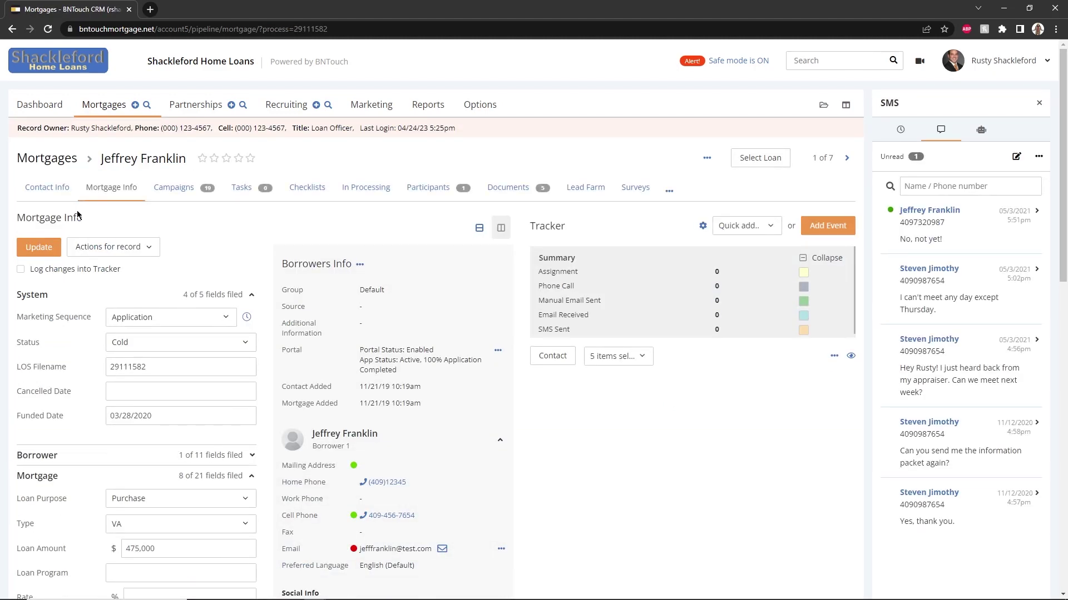
# Step: Review the Contact Info form, keeping the preferred language as English (Default)
pyautogui.click(48, 195)
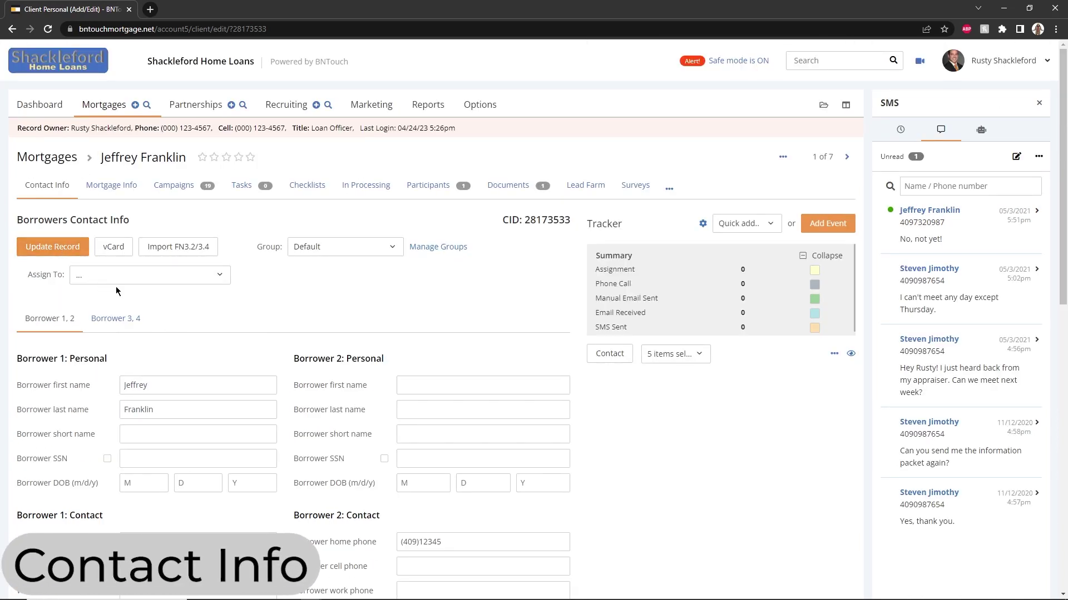
pyautogui.scroll(-4, 117, 288)
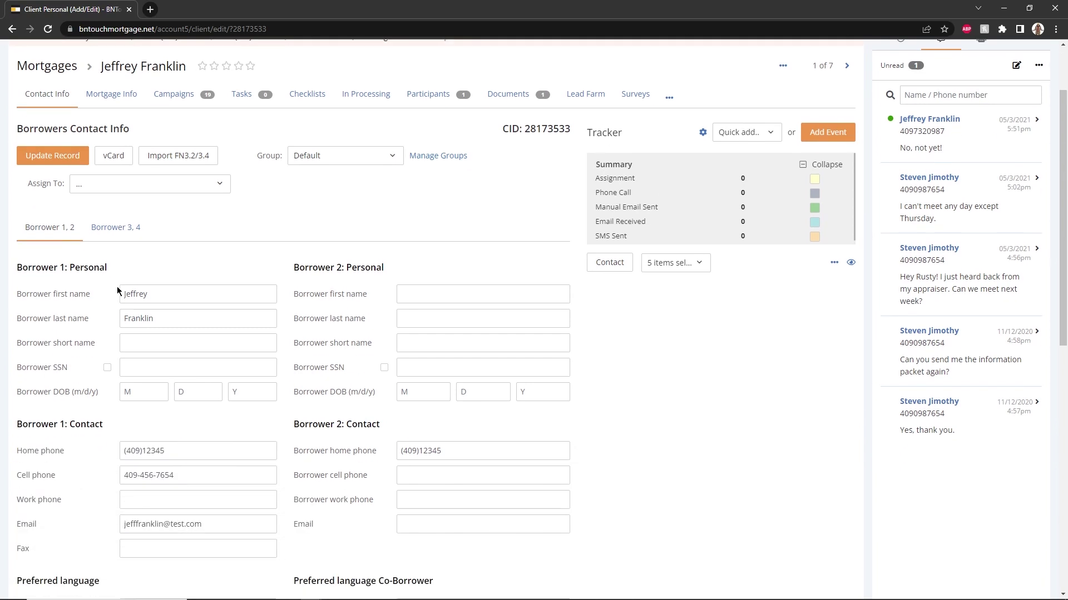
pyautogui.scroll(-6, 117, 289)
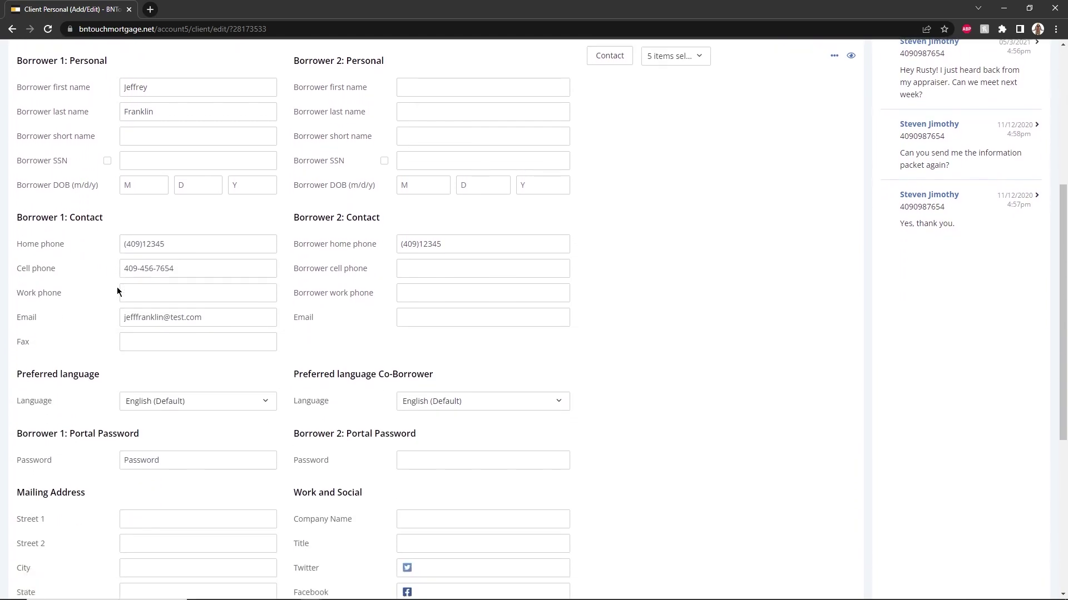
pyautogui.scroll(-1, 117, 290)
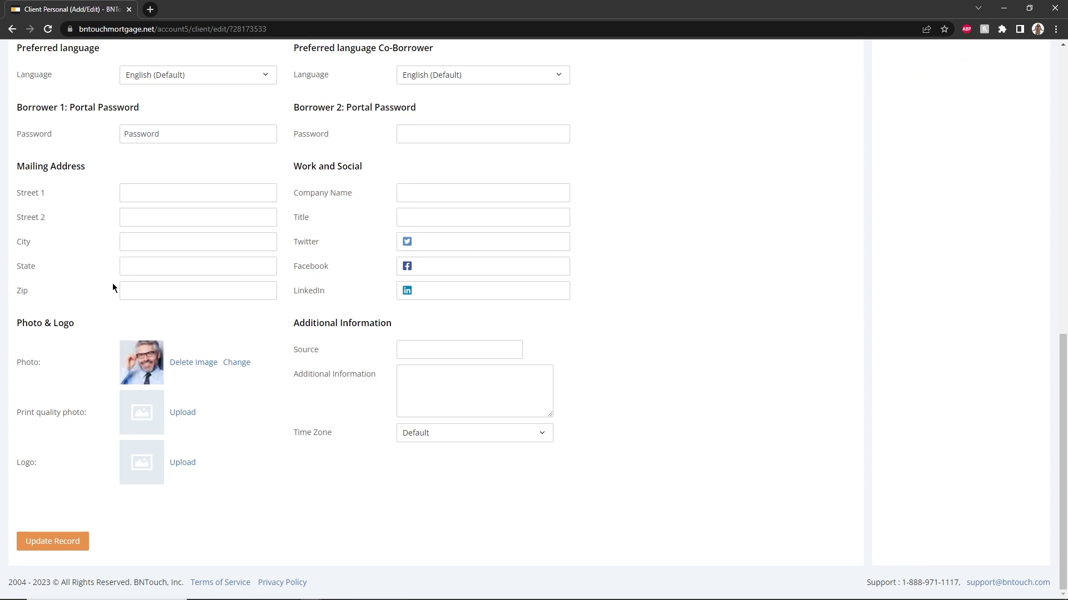
pyautogui.click(159, 79)
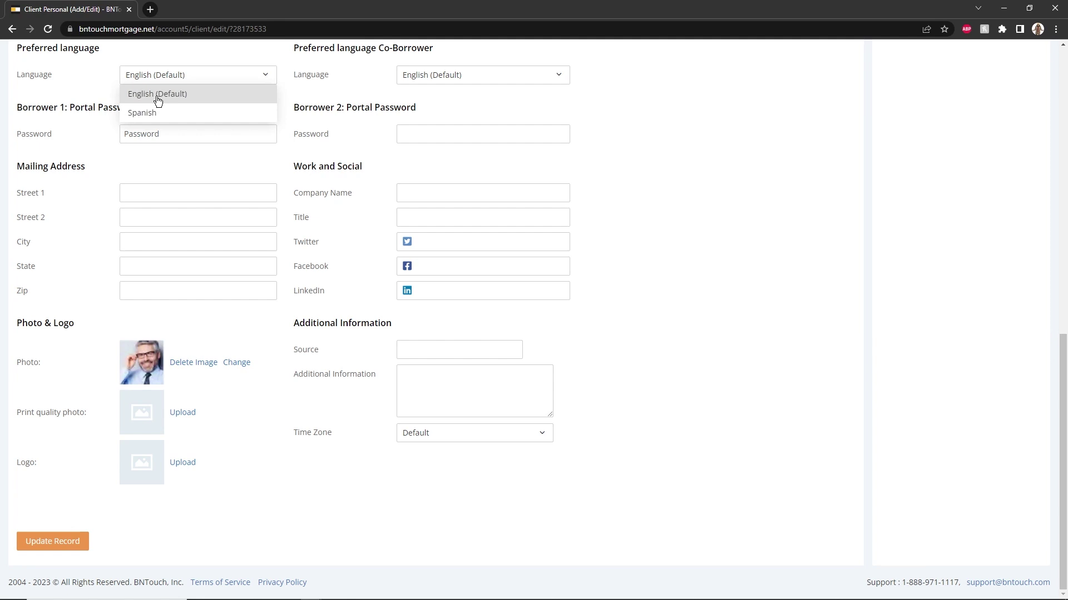
pyautogui.click(158, 96)
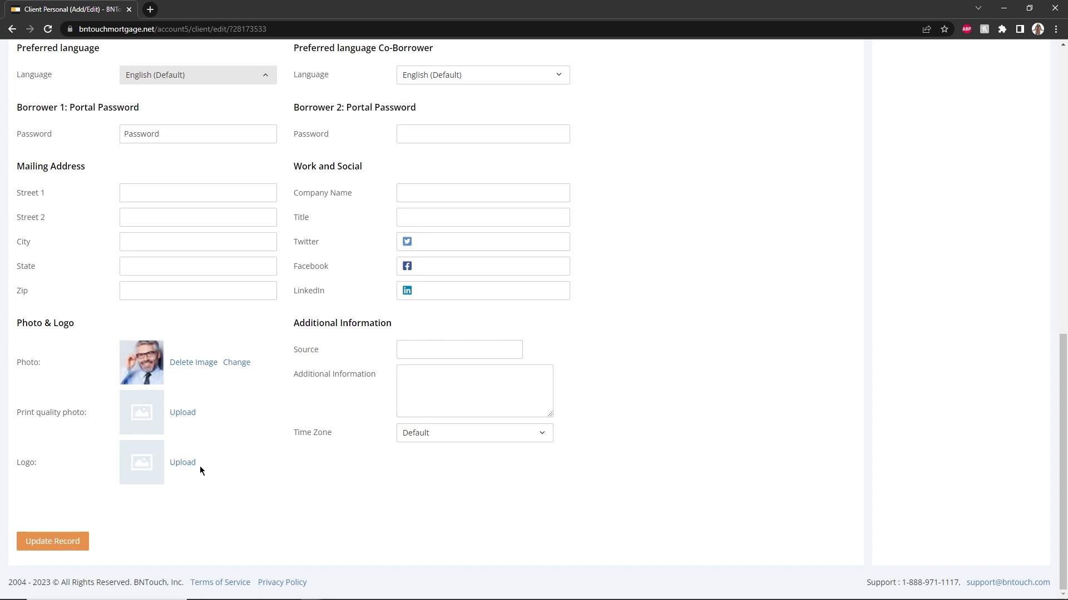
pyautogui.scroll(8, 200, 471)
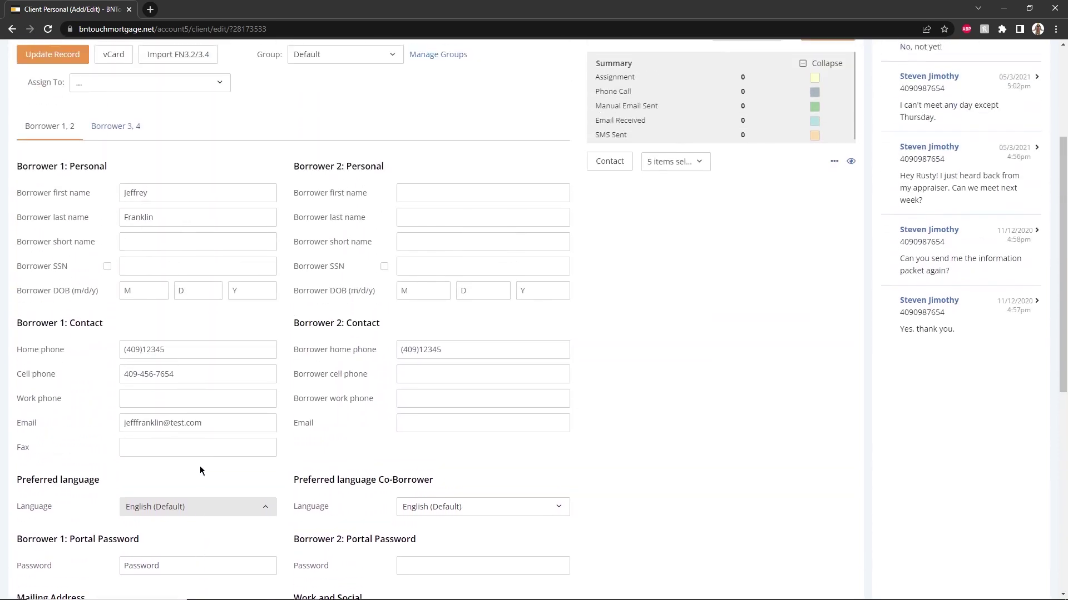
pyautogui.scroll(4, 200, 471)
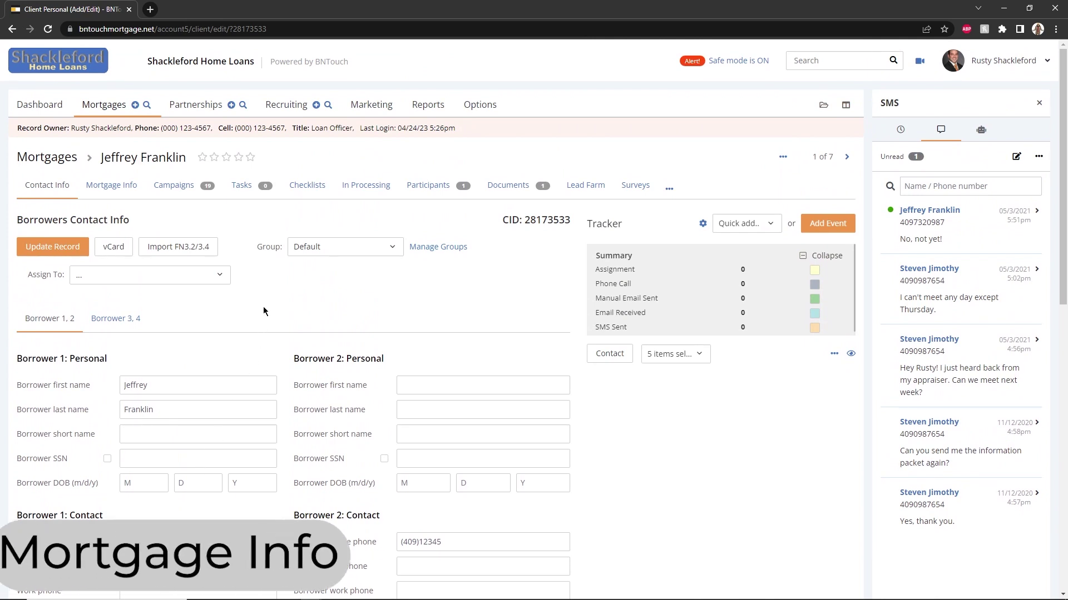
# Step: On Mortgage Info, collapse the Mortgage and Property sections and show the Actions for record menu
pyautogui.click(115, 189)
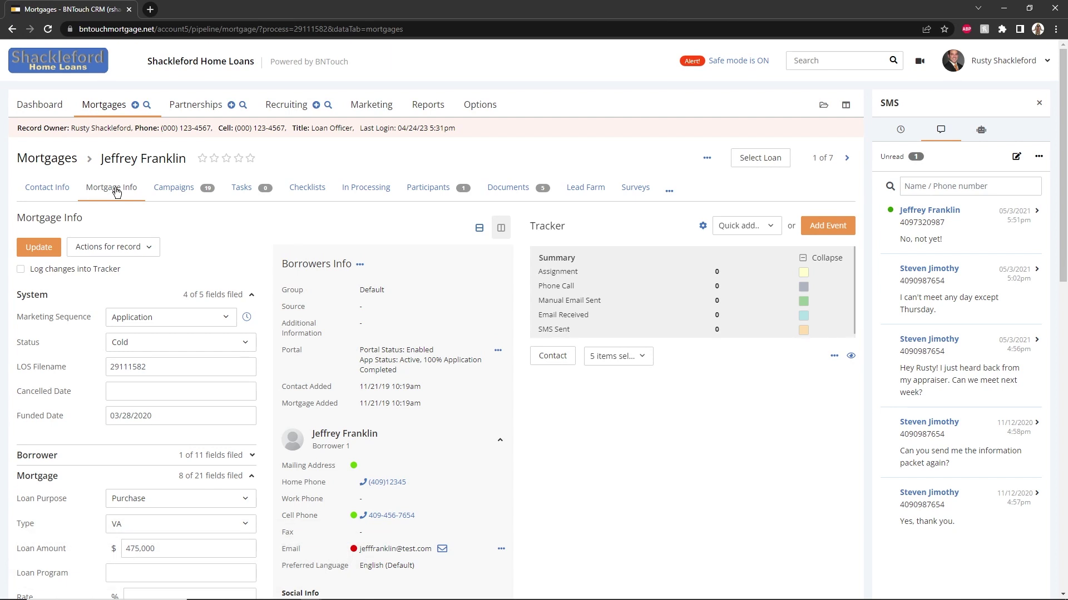
pyautogui.scroll(-6, 246, 257)
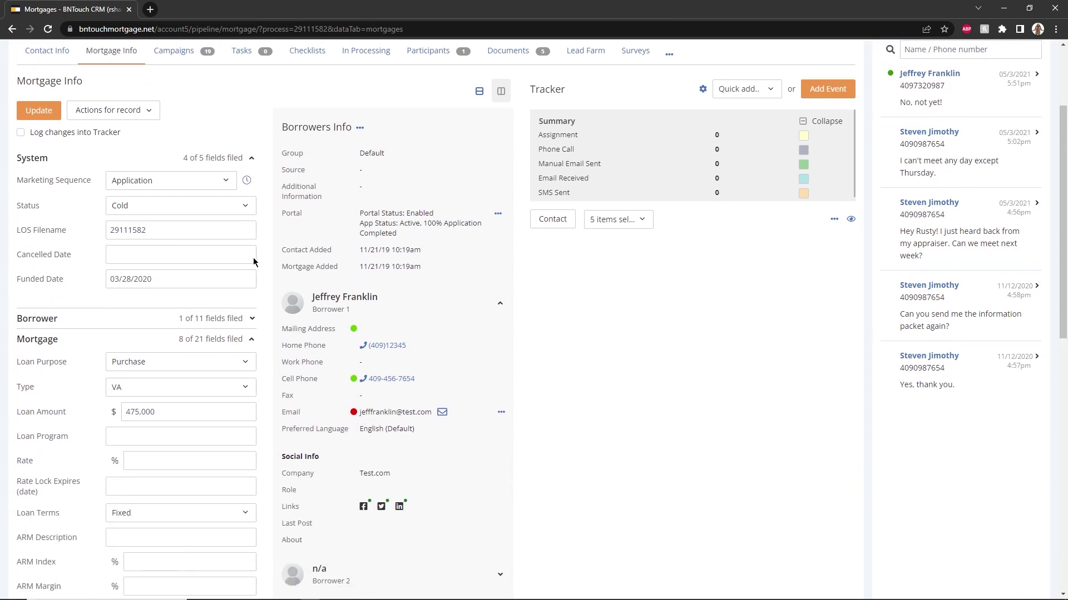
pyautogui.click(242, 148)
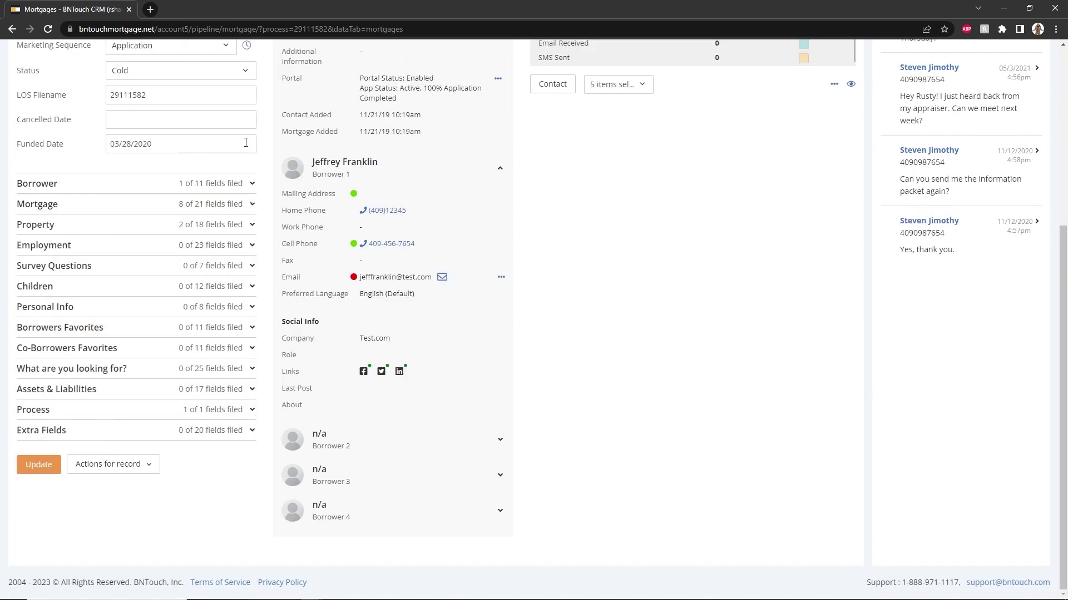
pyautogui.click(232, 228)
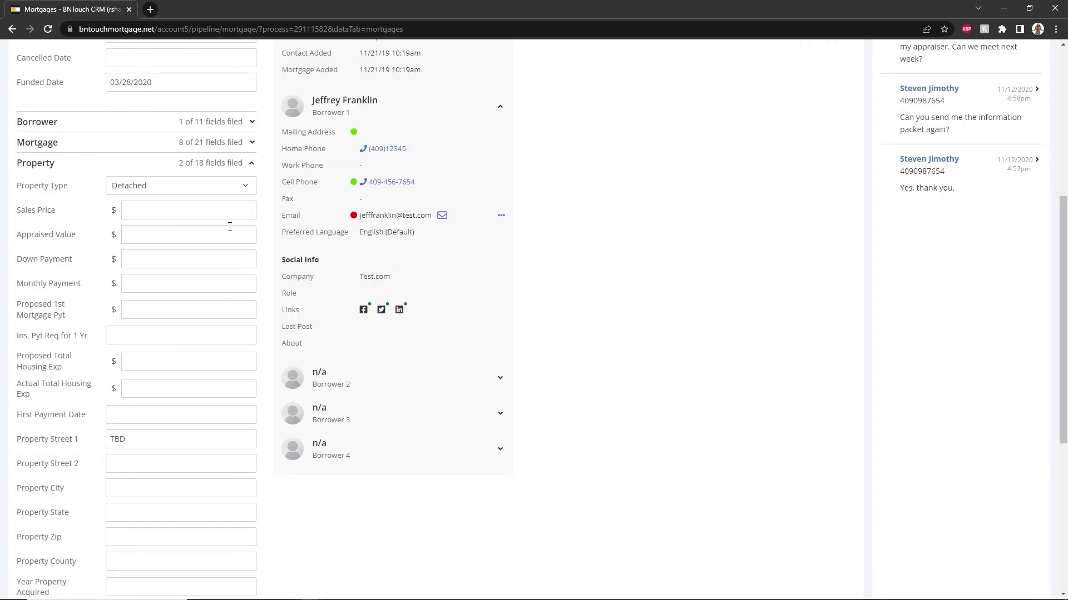
pyautogui.click(249, 163)
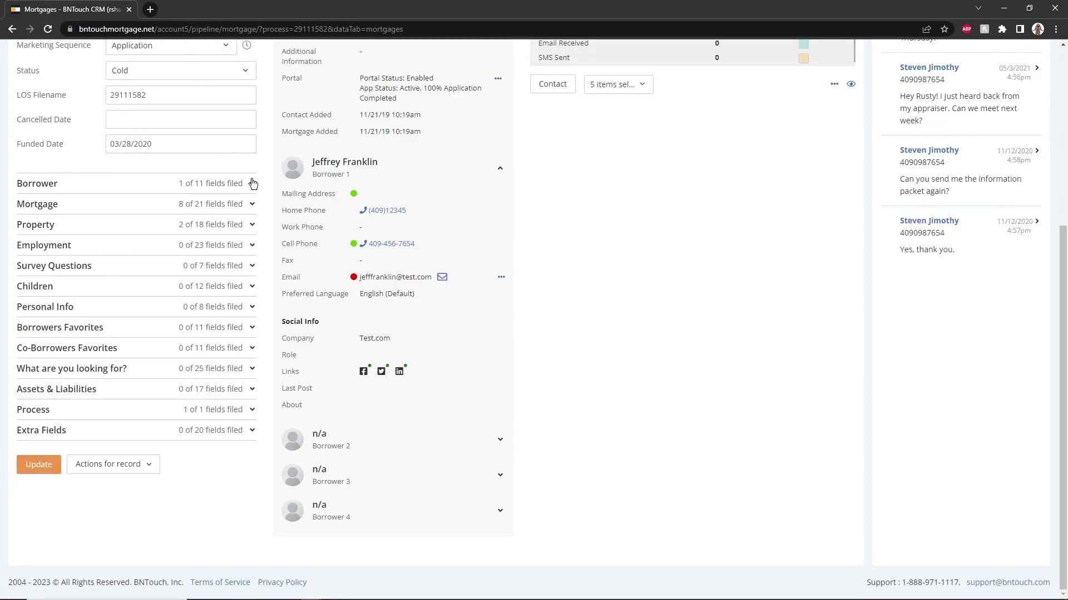
pyautogui.scroll(5, 315, 207)
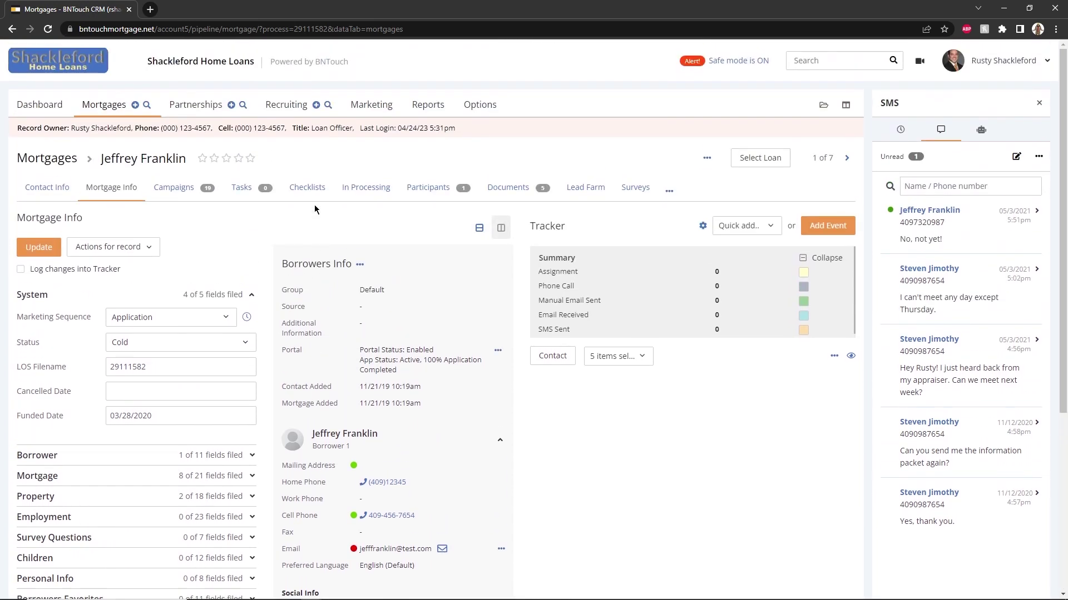
pyautogui.click(142, 247)
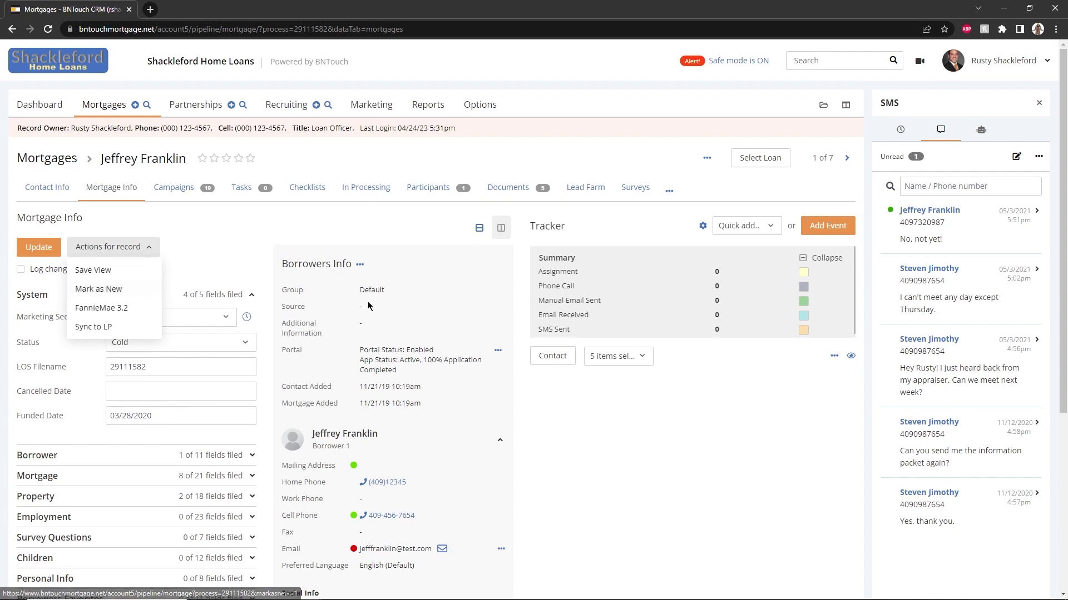
pyautogui.click(469, 291)
pyautogui.scroll(-3, 469, 293)
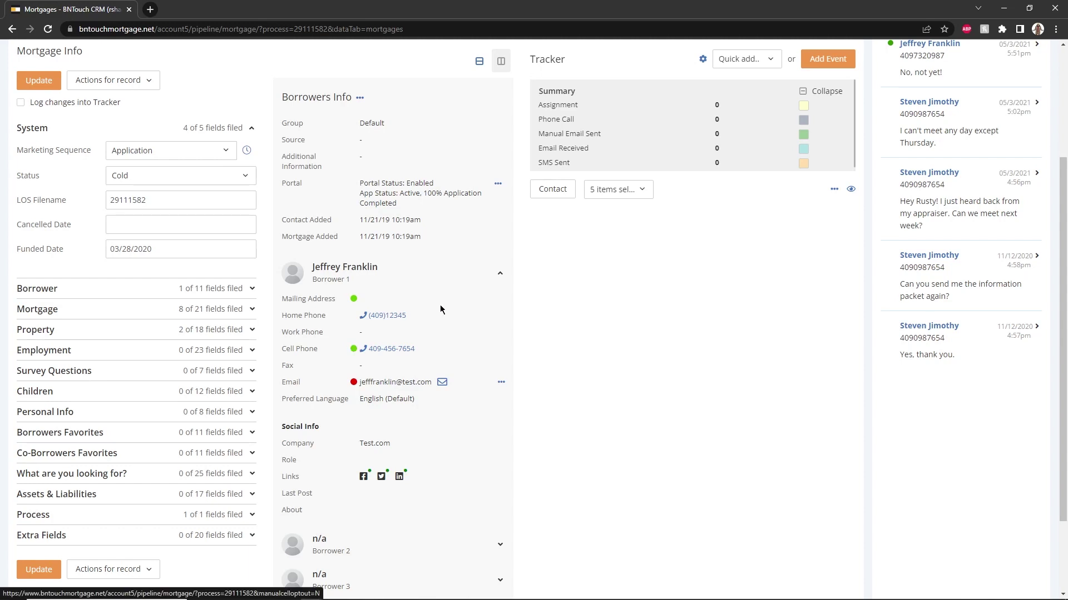
pyautogui.click(497, 184)
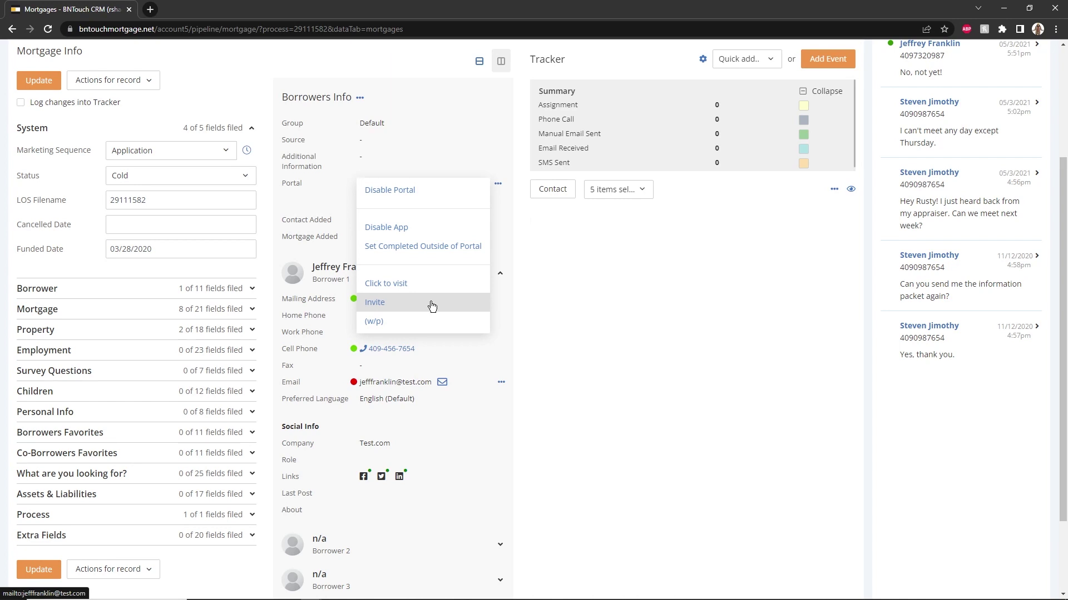
pyautogui.click(359, 99)
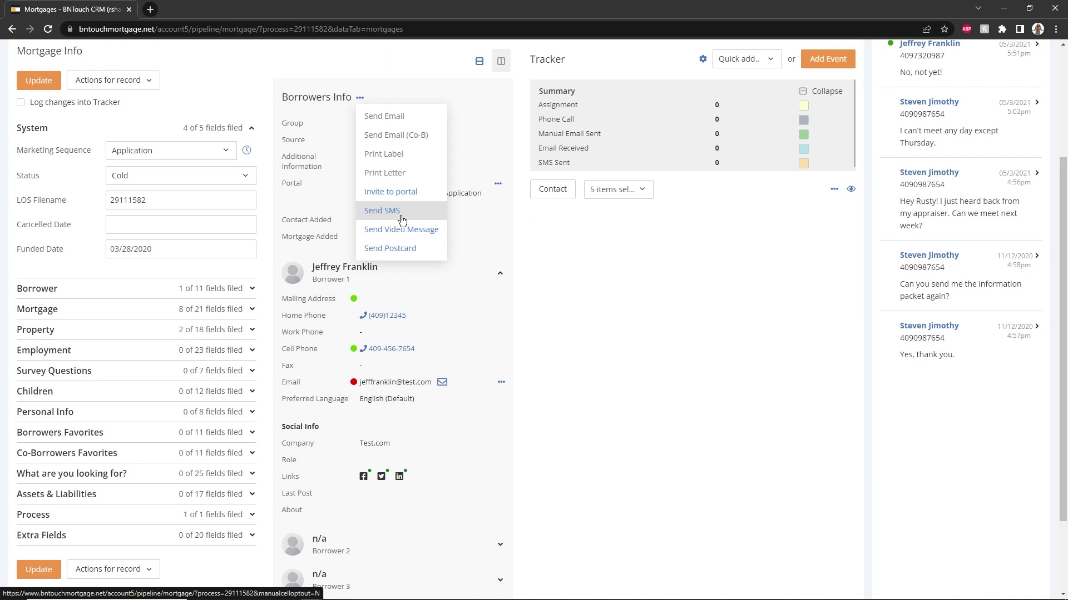
pyautogui.click(488, 215)
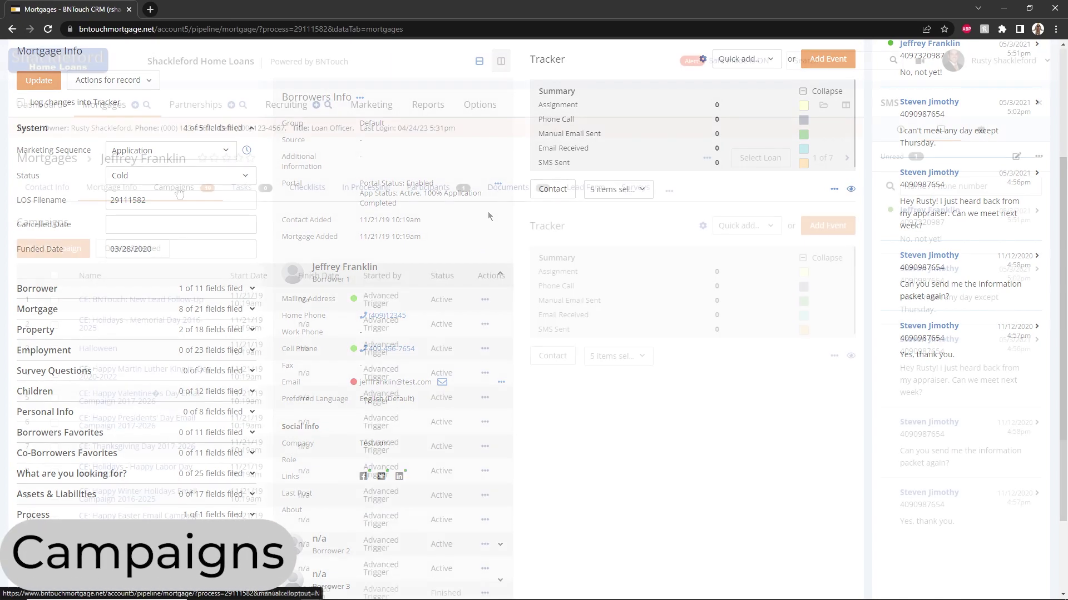
# Step: List the Campaigns and show Pause/Remove for the CE: BNTouch: New Lead Follow-Up campaign
pyautogui.click(177, 188)
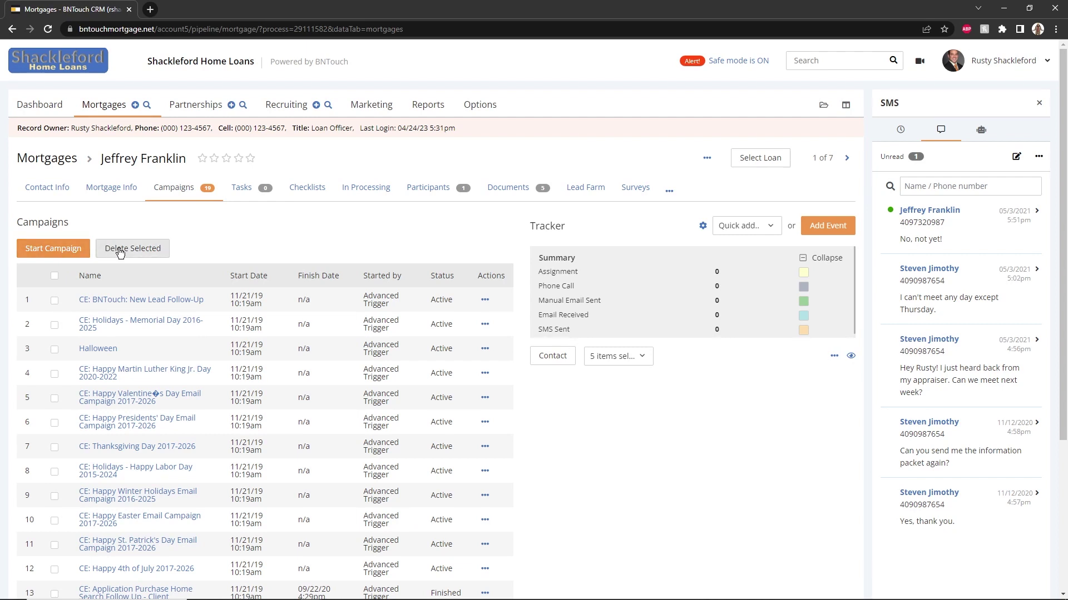
pyautogui.click(485, 300)
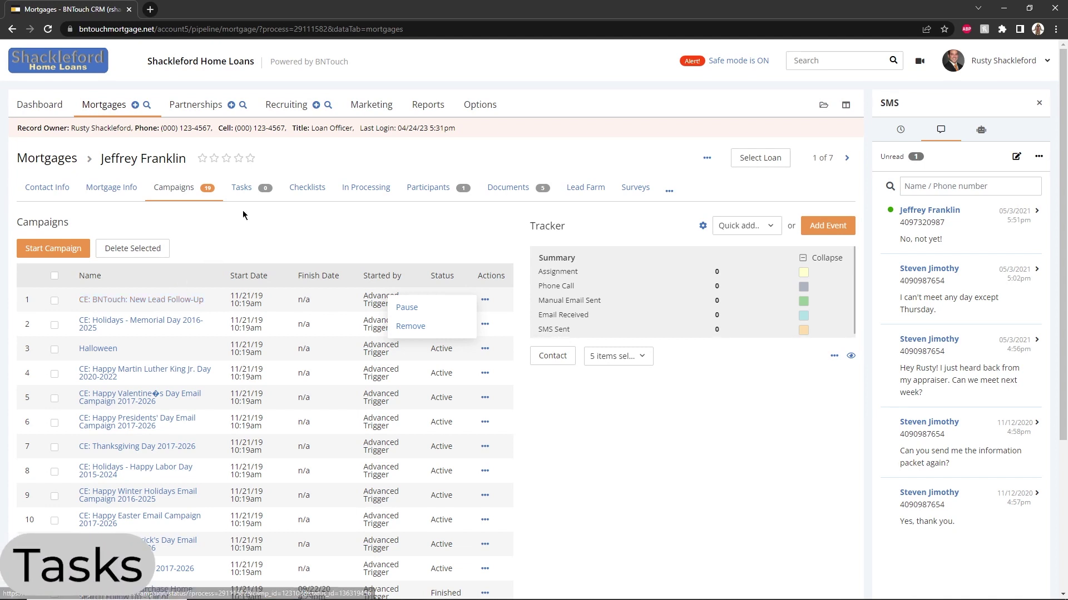
# Step: On the Tasks tab, discard a new task form, check the Call task's actions, and list All Tasks
pyautogui.click(242, 189)
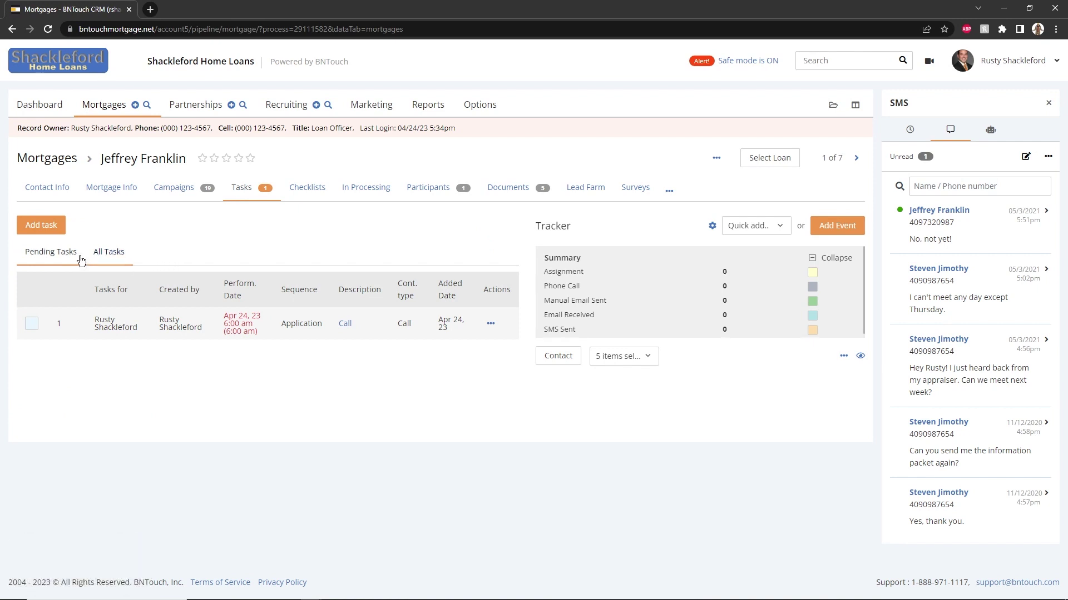
pyautogui.click(54, 232)
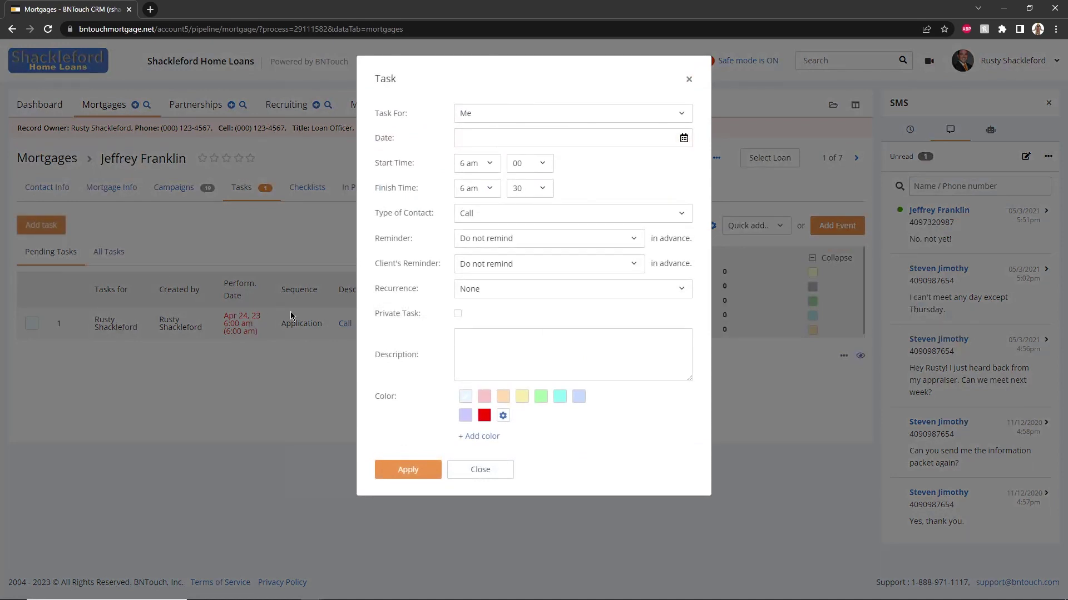
pyautogui.click(475, 469)
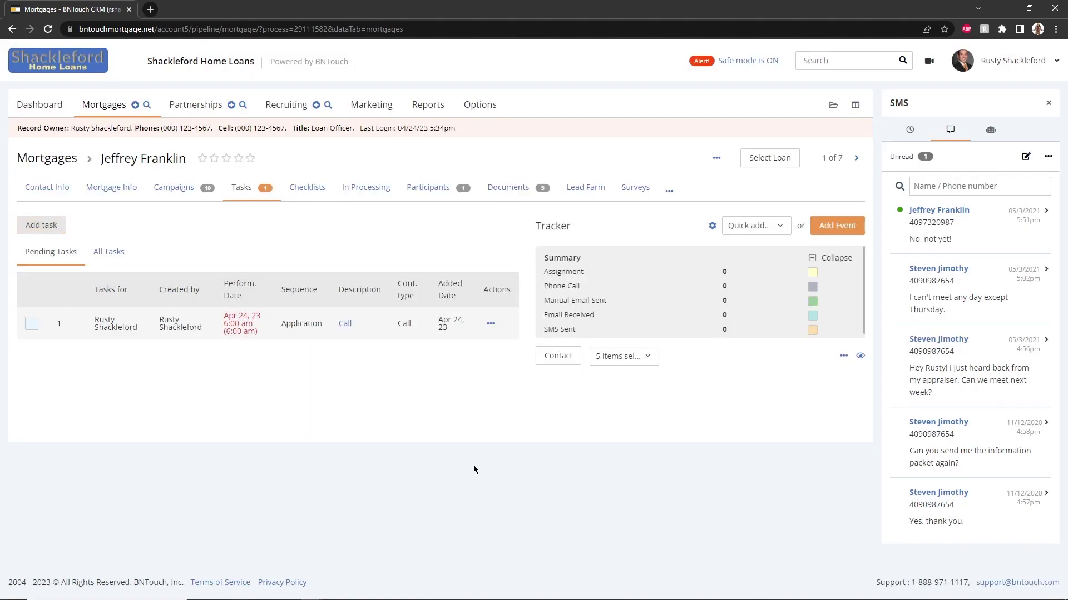
pyautogui.click(490, 323)
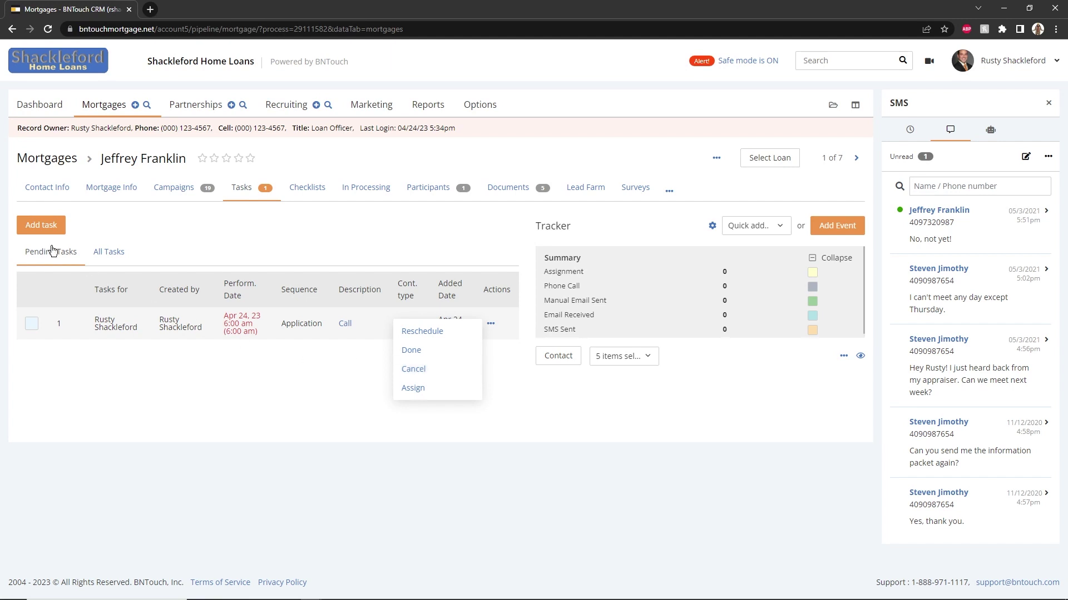
pyautogui.click(109, 252)
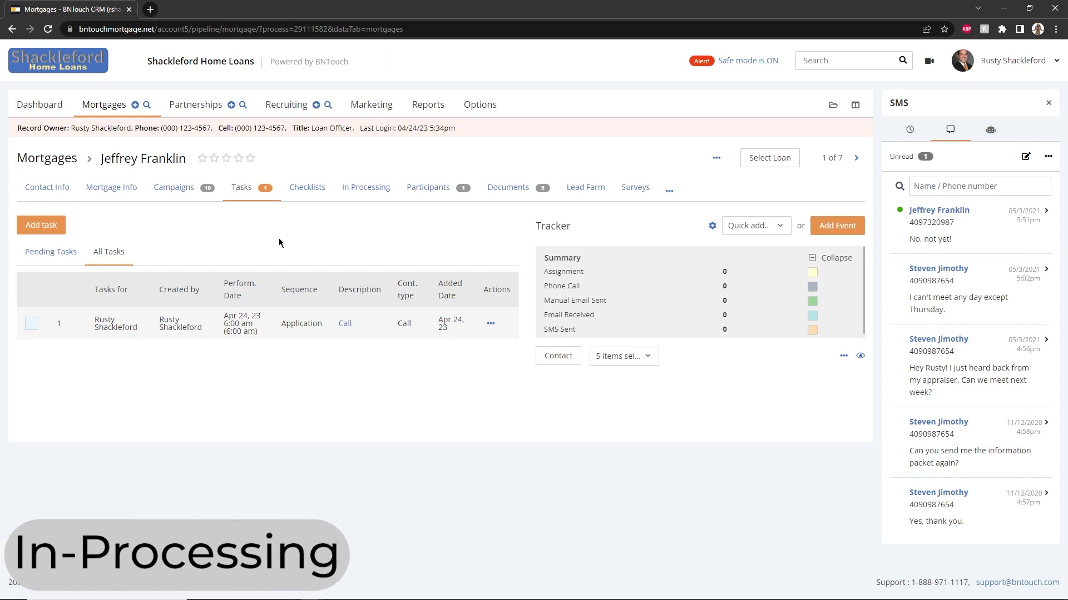
# Step: Keep the In Processing Application Completed actual date at 20 November 2018 and update the record
pyautogui.click(367, 193)
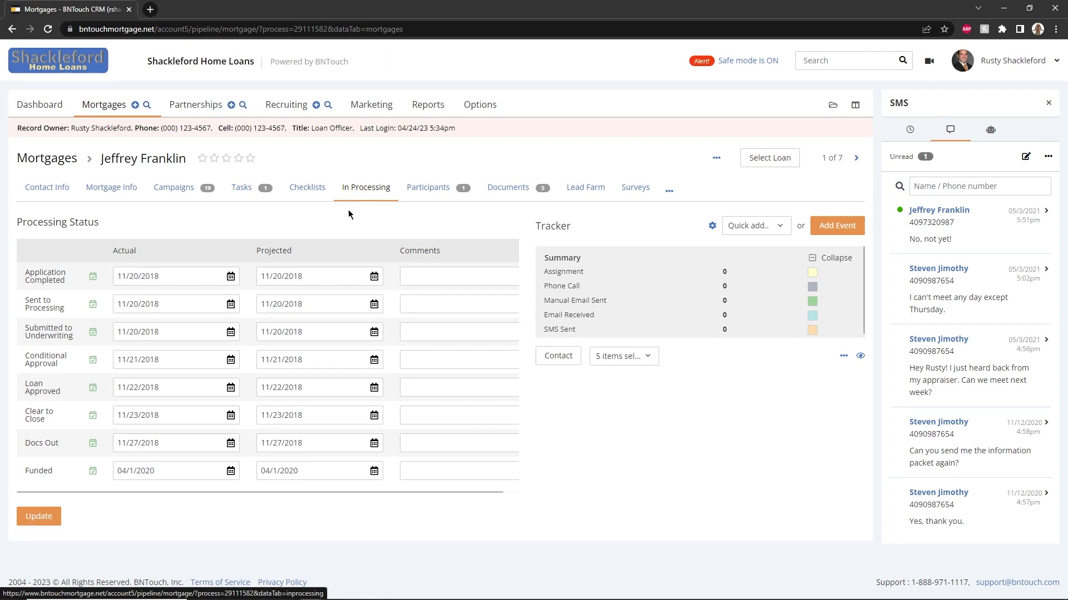
pyautogui.click(200, 282)
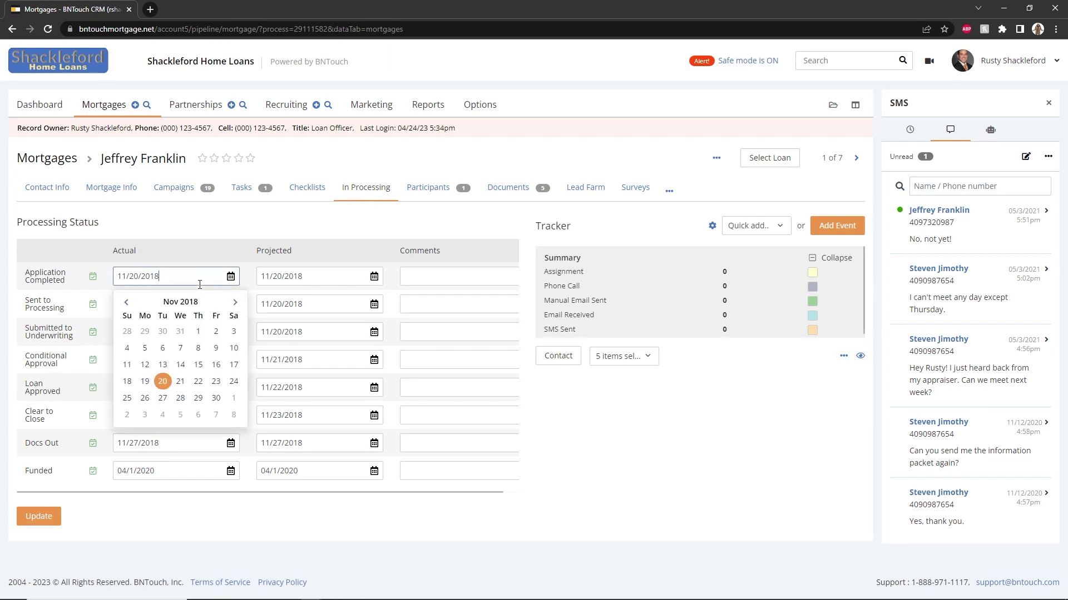
pyautogui.click(162, 381)
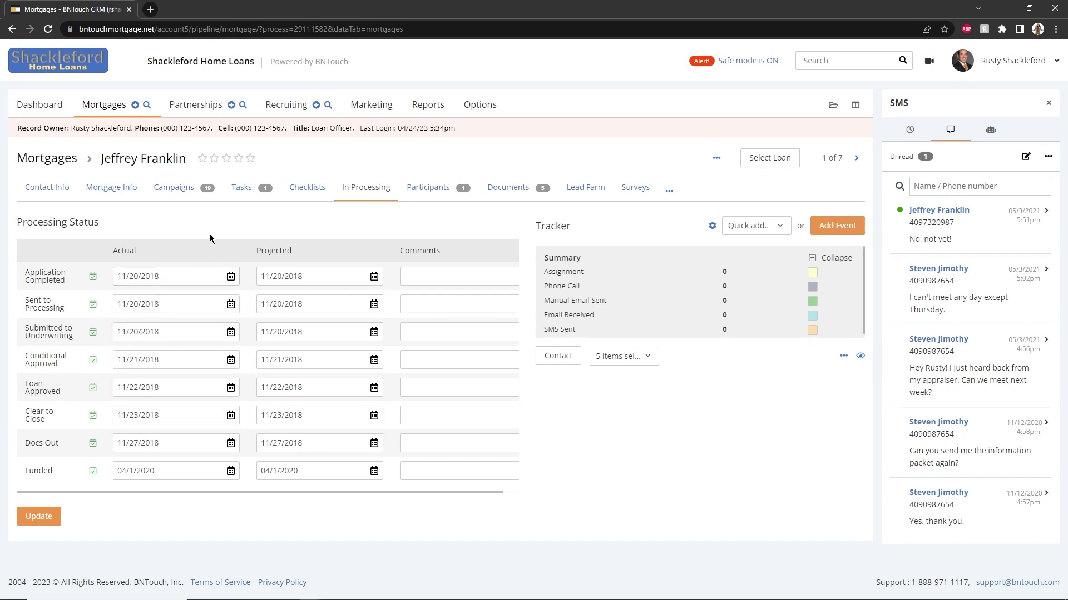
pyautogui.click(39, 517)
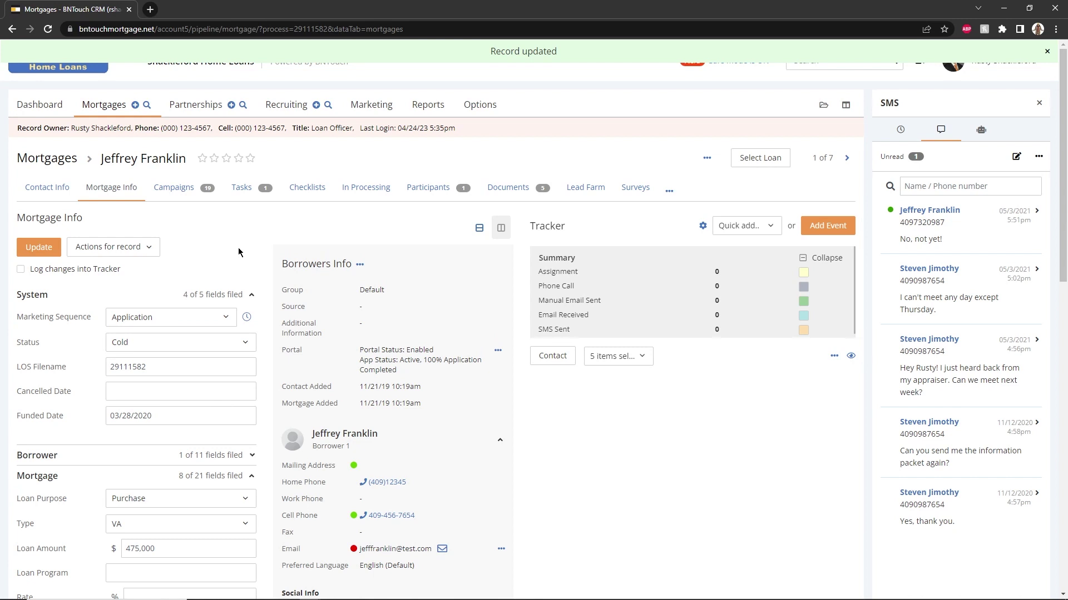
# Step: Review the Participants tab down to the Referrer row, the only assigned role
pyautogui.click(429, 191)
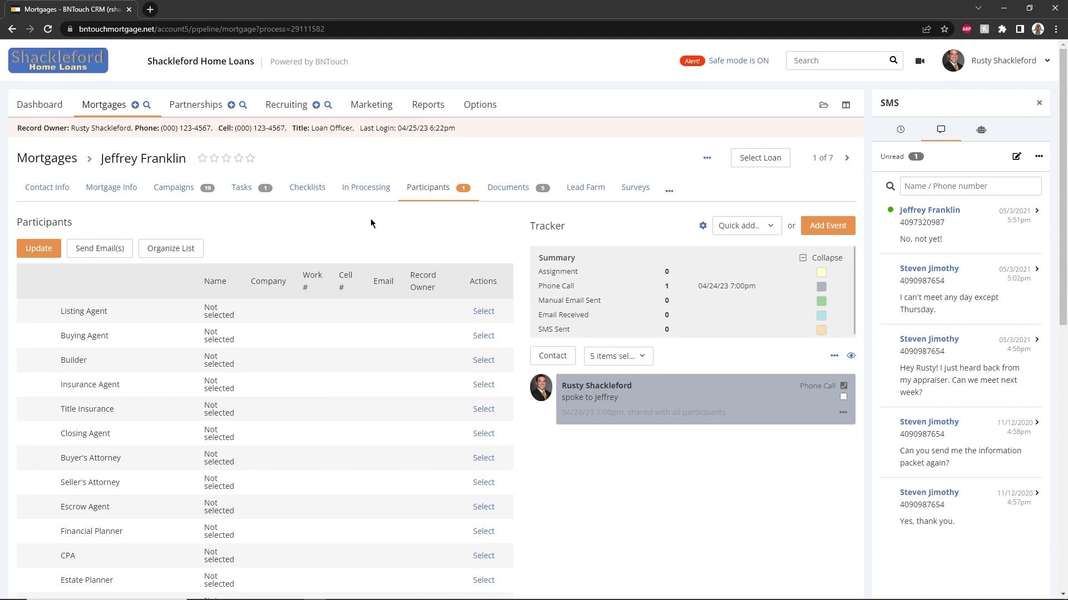
pyautogui.scroll(-6, 370, 218)
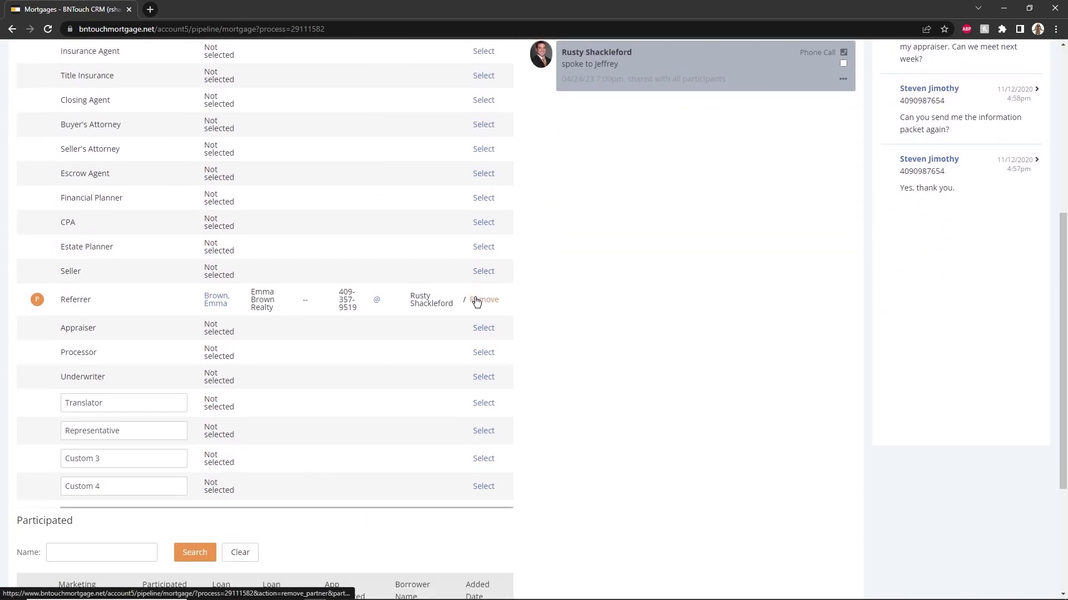
pyautogui.click(484, 248)
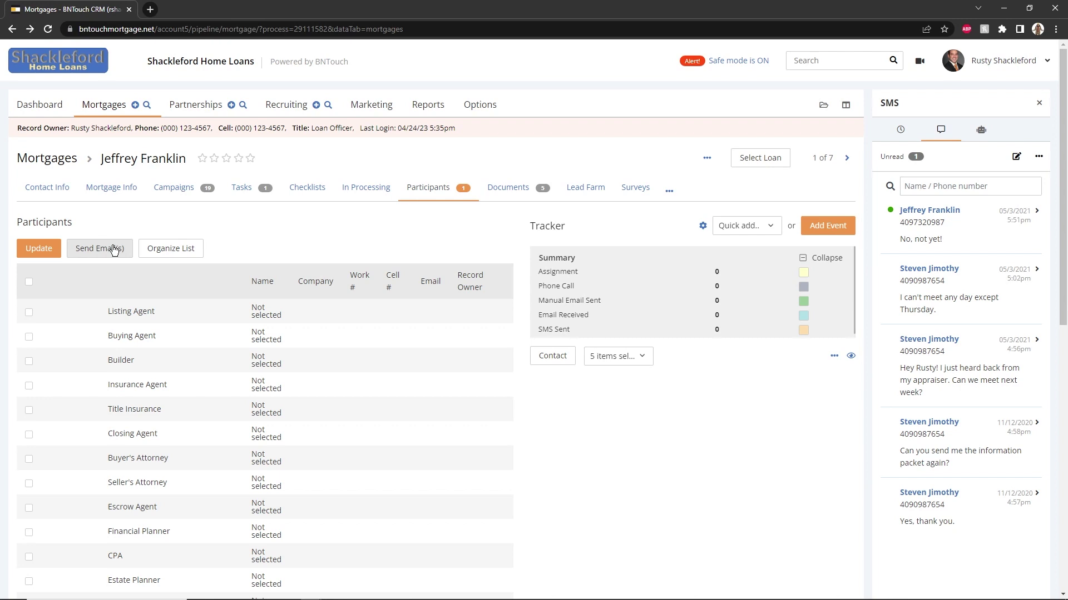
# Step: Open the Documents tab with its five stored files and start an Add Document upload
pyautogui.click(489, 199)
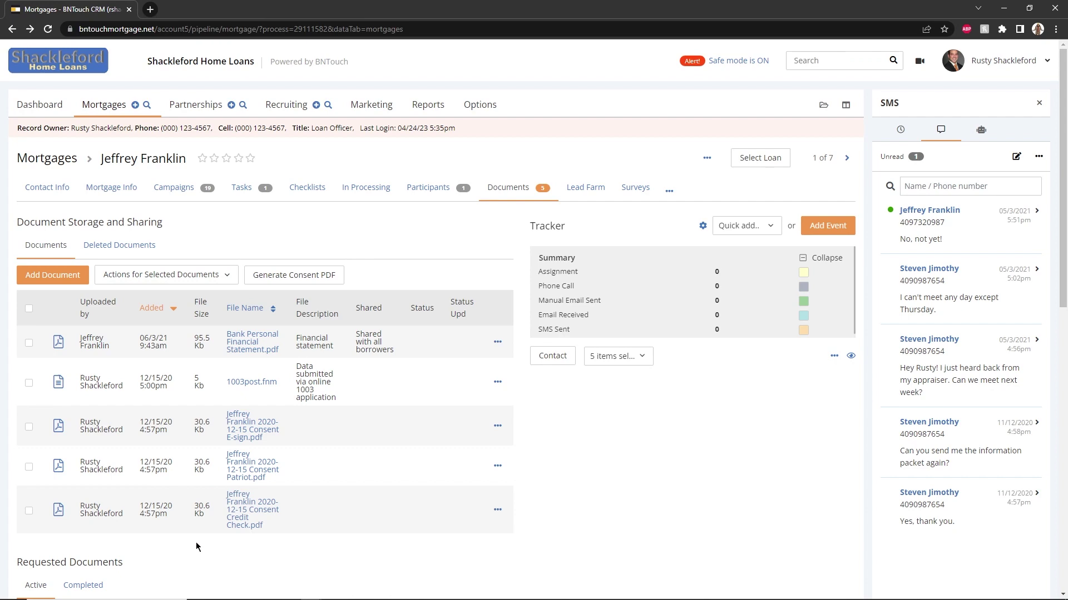
pyautogui.click(43, 272)
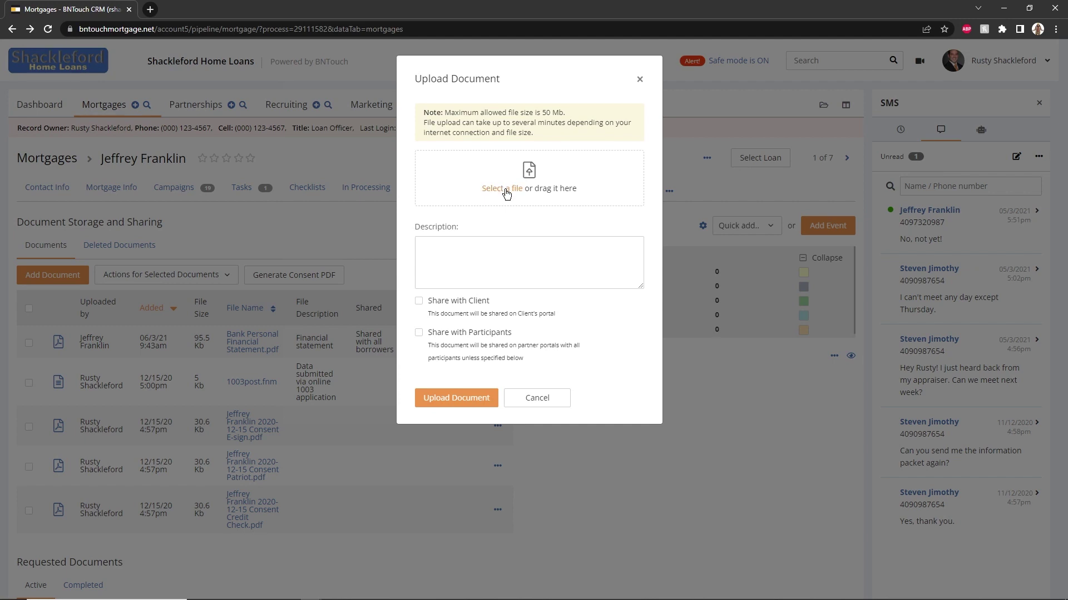
# Step: Cancel the Upload Document dialog without entering a description or uploading a file
pyautogui.click(497, 264)
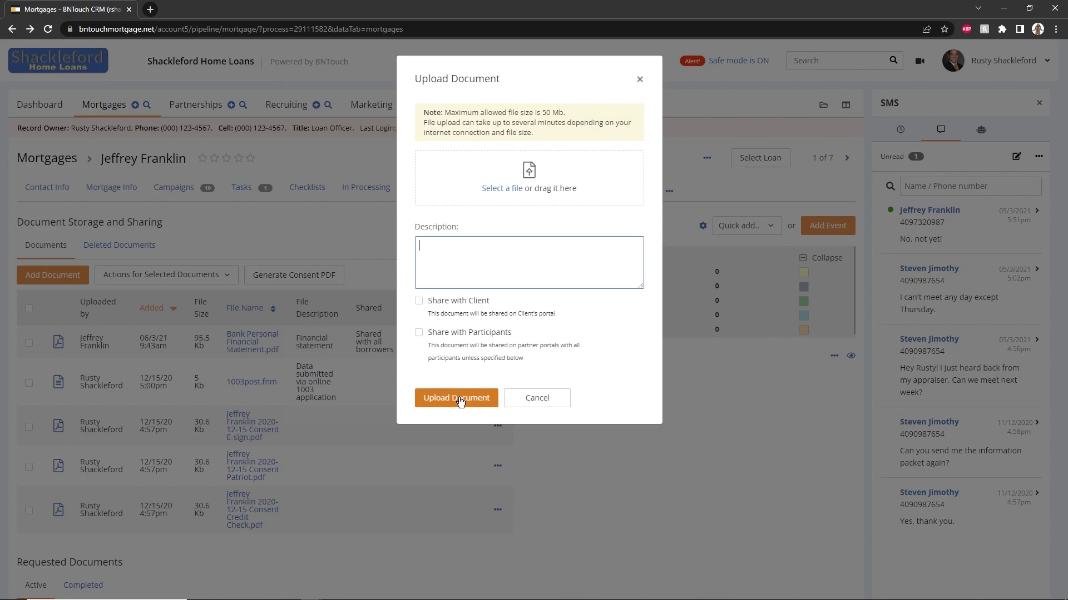
pyautogui.click(523, 396)
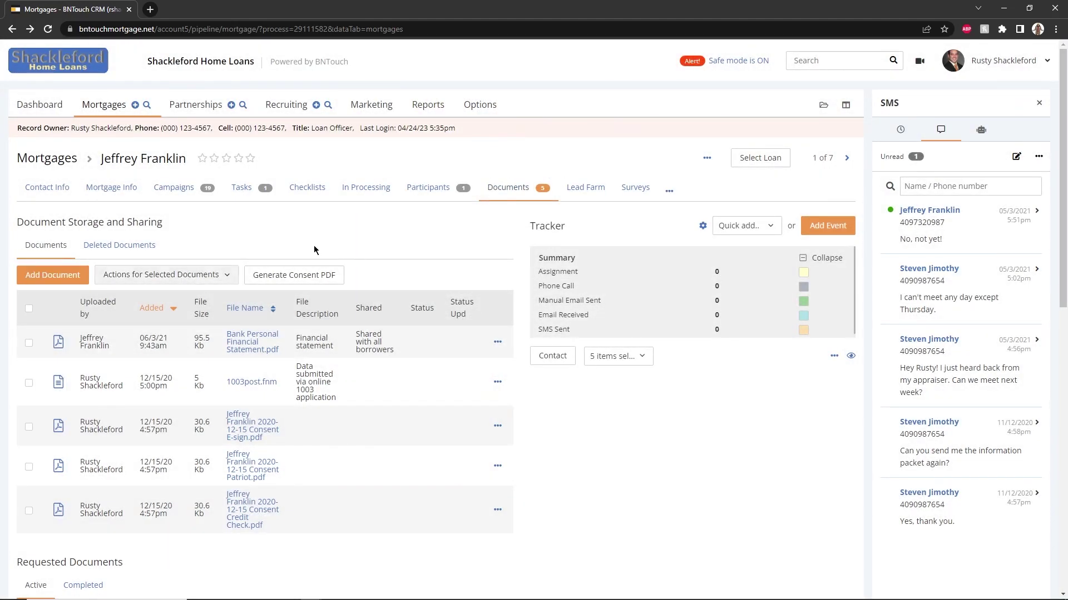
# Step: Request 'Bank Information' from all four borrowers with a due date of 04/25/2023
pyautogui.scroll(-2, 235, 239)
pyautogui.scroll(-3, 234, 244)
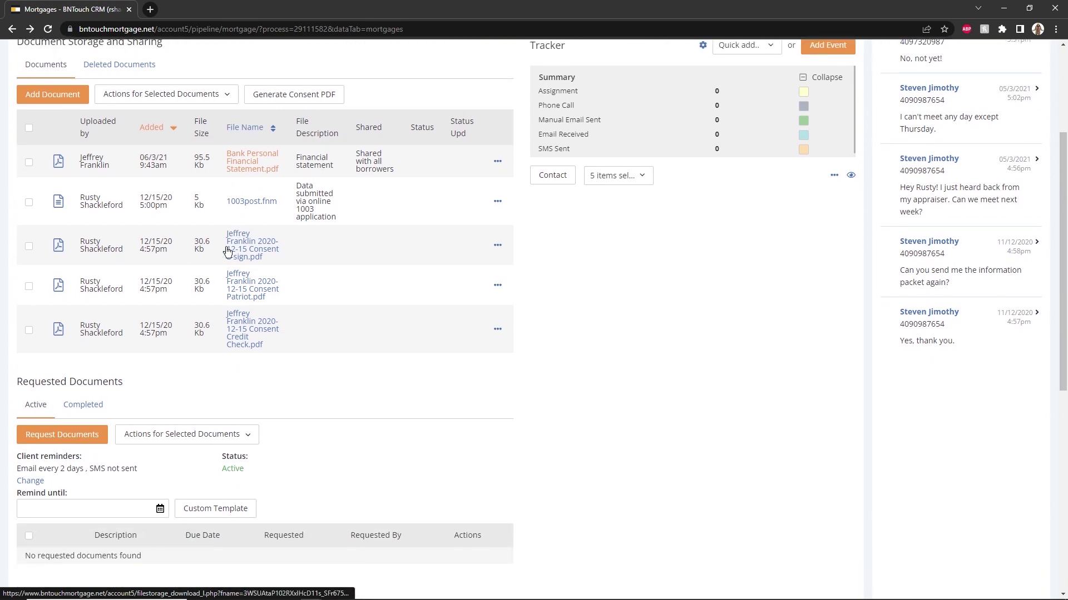
pyautogui.click(73, 339)
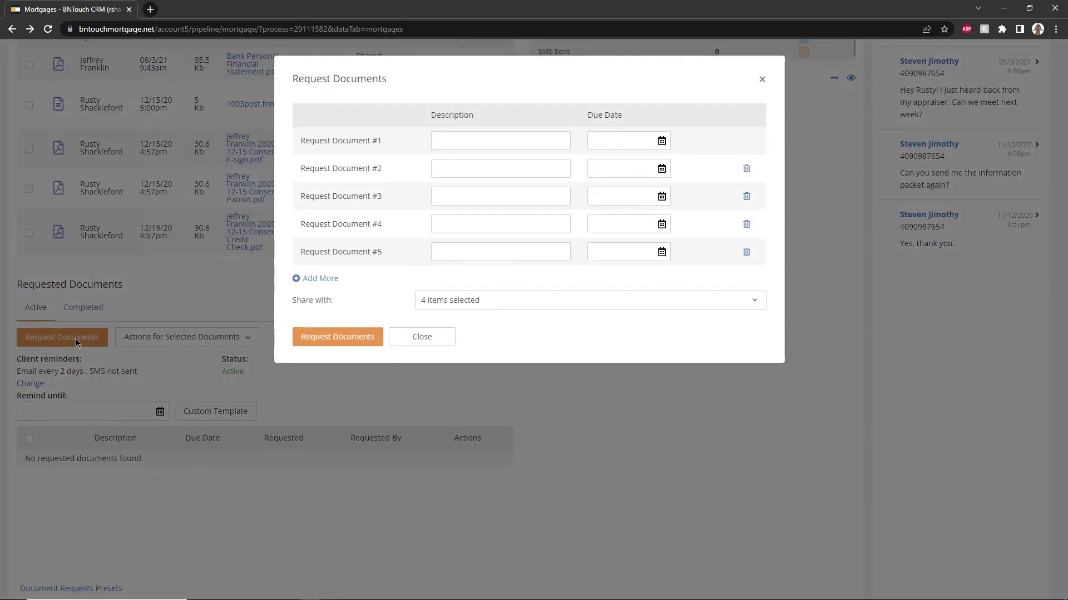
pyautogui.click(498, 139)
pyautogui.write('Bank Information')
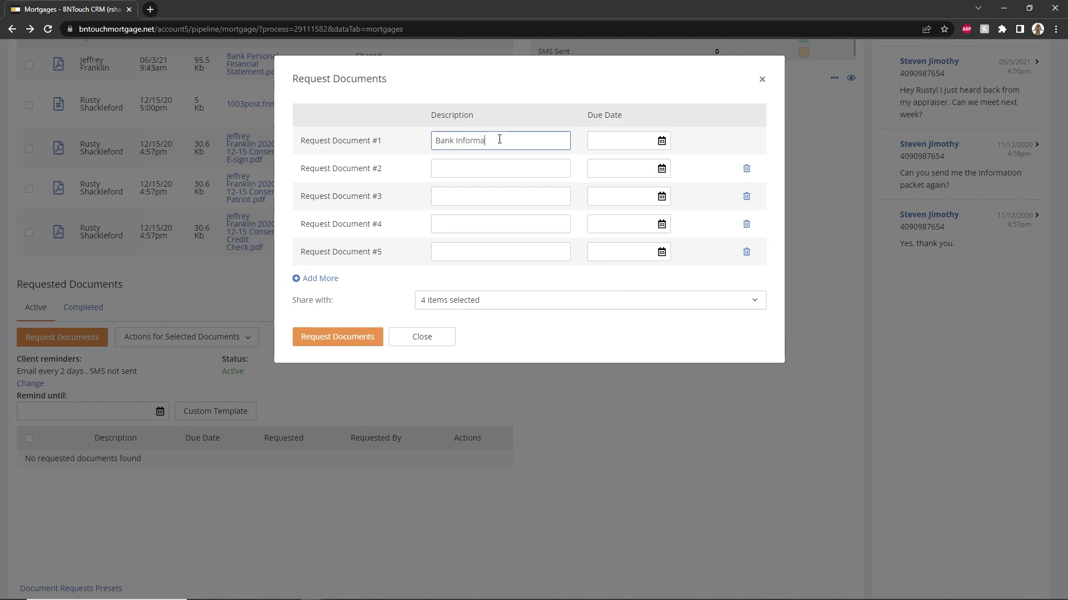
pyautogui.click(630, 142)
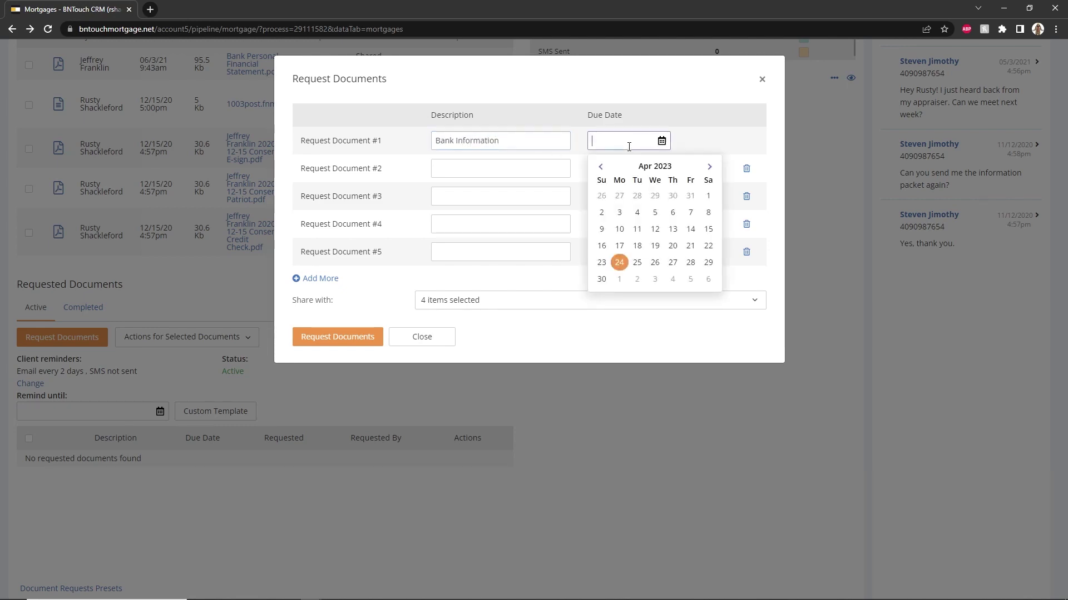
pyautogui.click(637, 264)
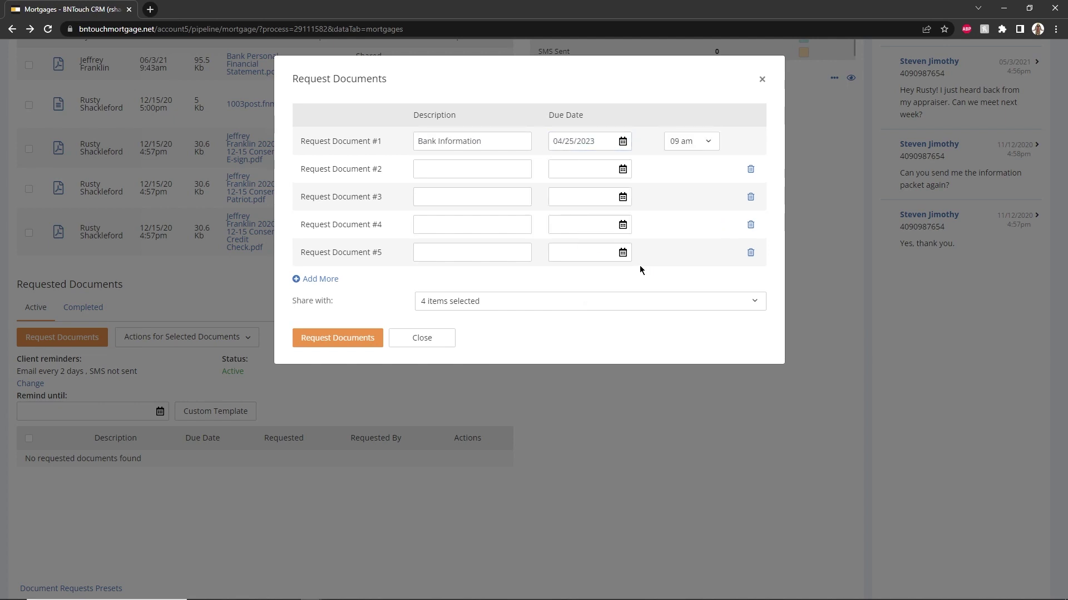
pyautogui.click(450, 303)
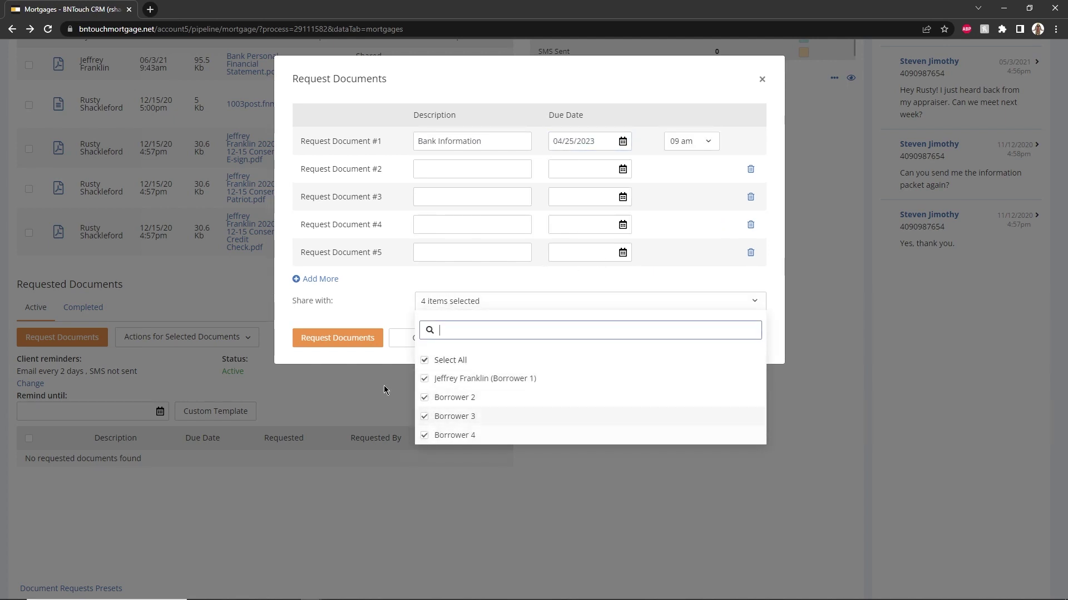
pyautogui.click(349, 340)
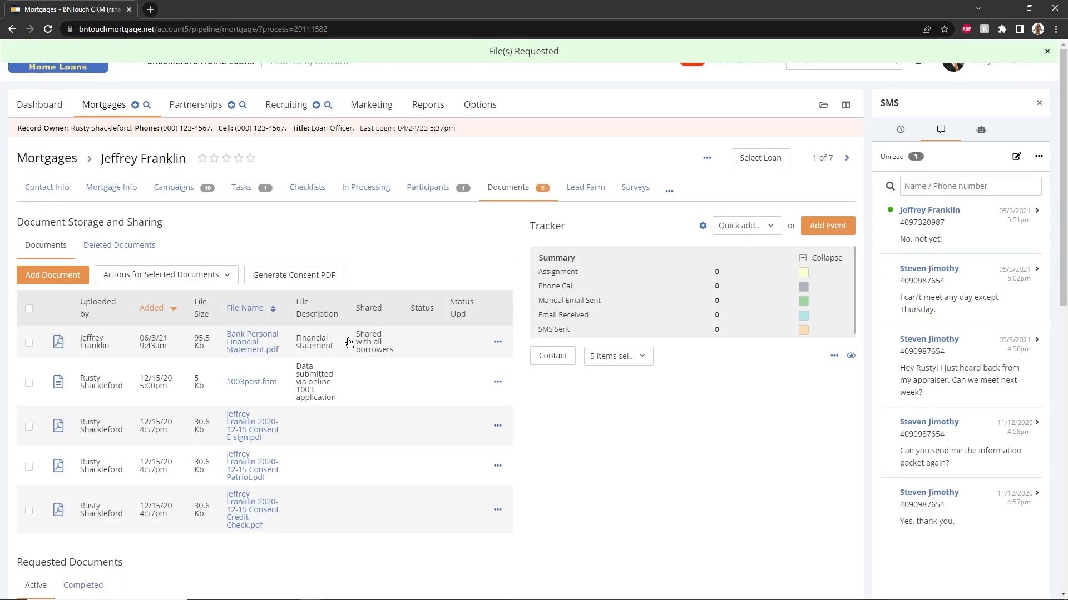
# Step: Save the current requested-documents list as a new preset named 'Bank Information'
pyautogui.scroll(-7, 346, 341)
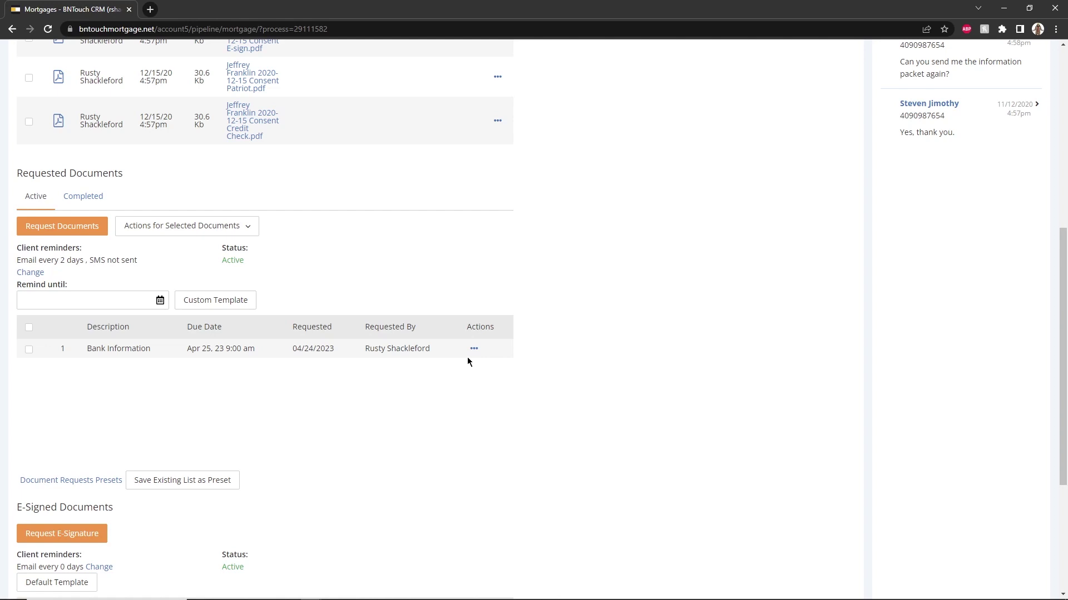
pyautogui.scroll(-3, 176, 317)
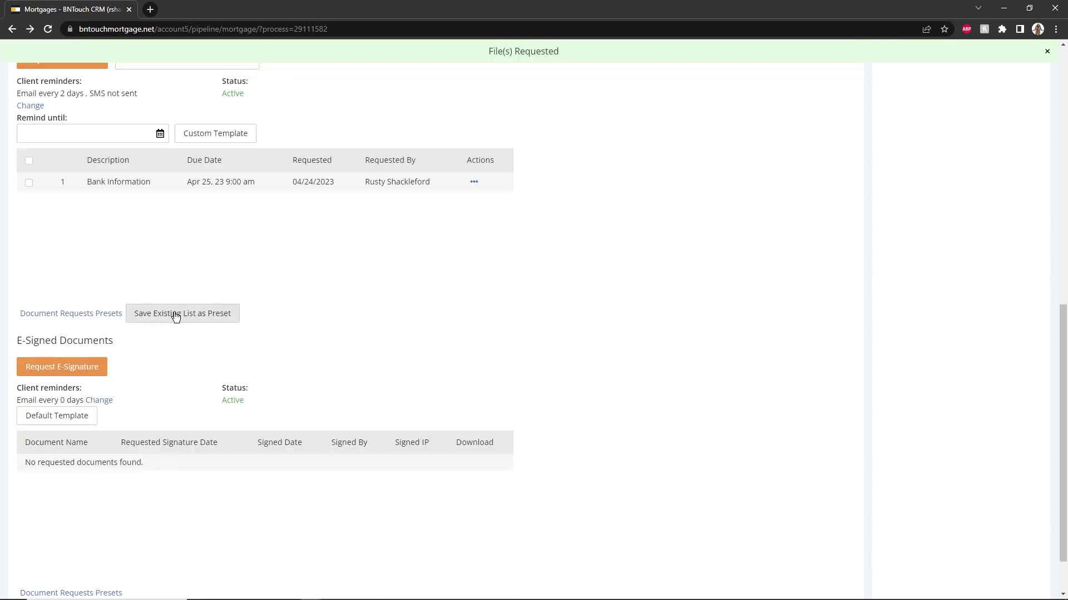
pyautogui.click(176, 313)
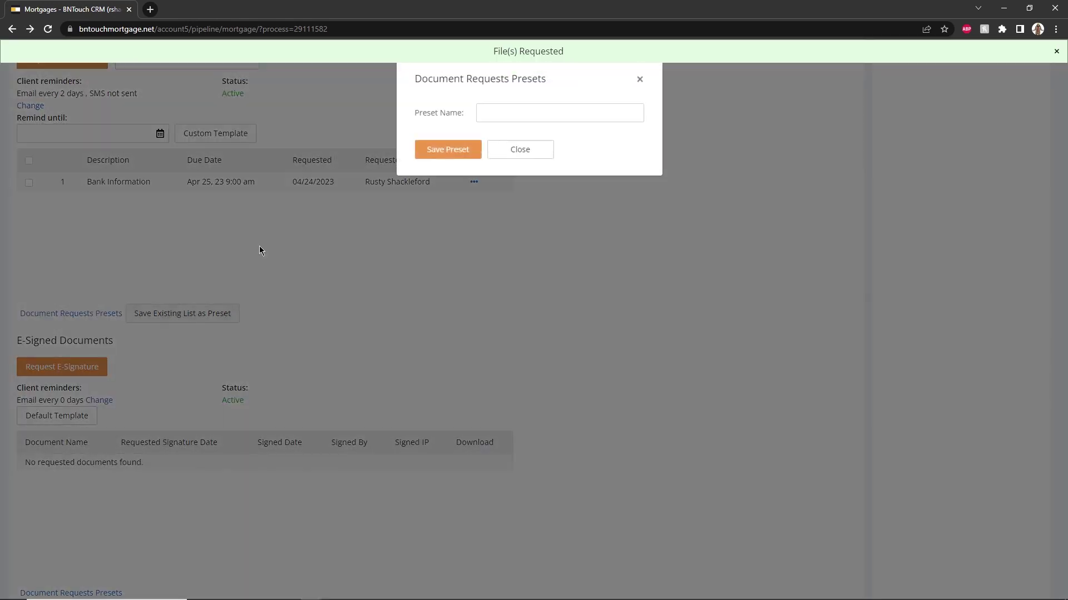
pyautogui.click(531, 114)
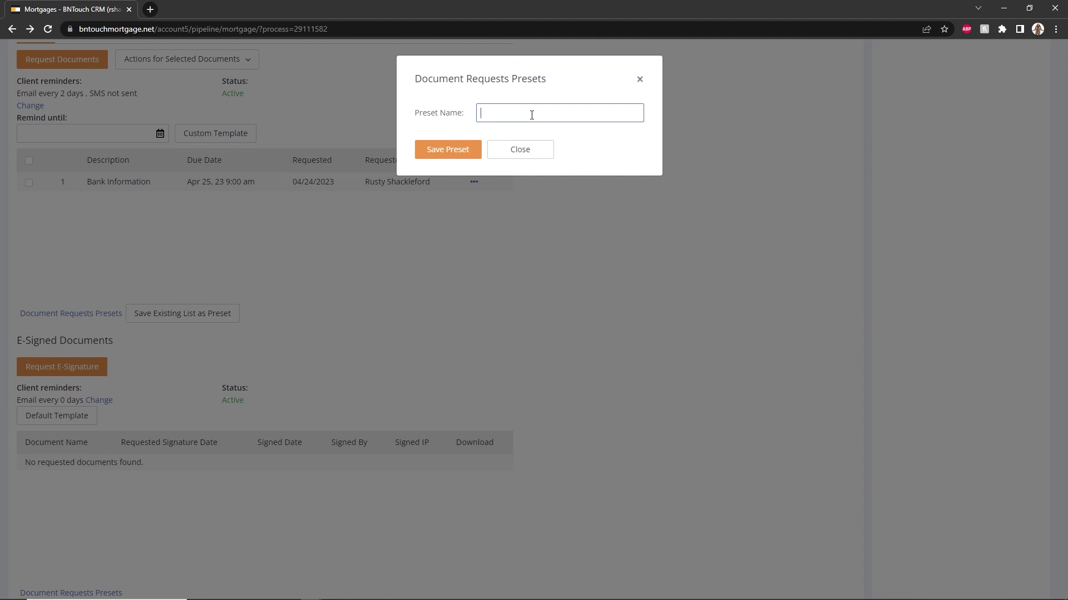
pyautogui.write('Bank Information')
pyautogui.click(472, 150)
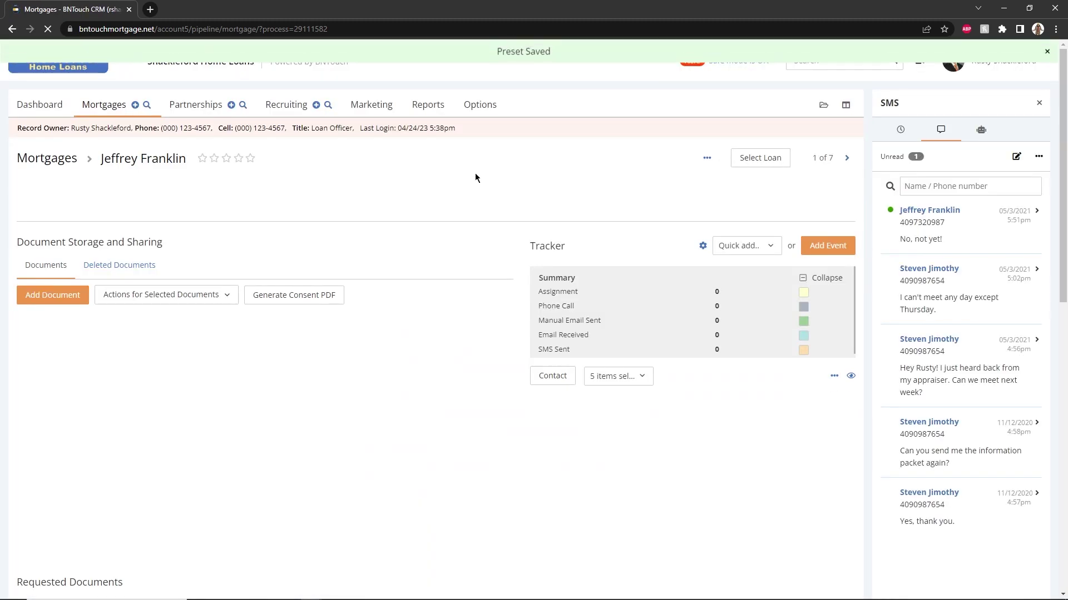
pyautogui.scroll(-7, 411, 248)
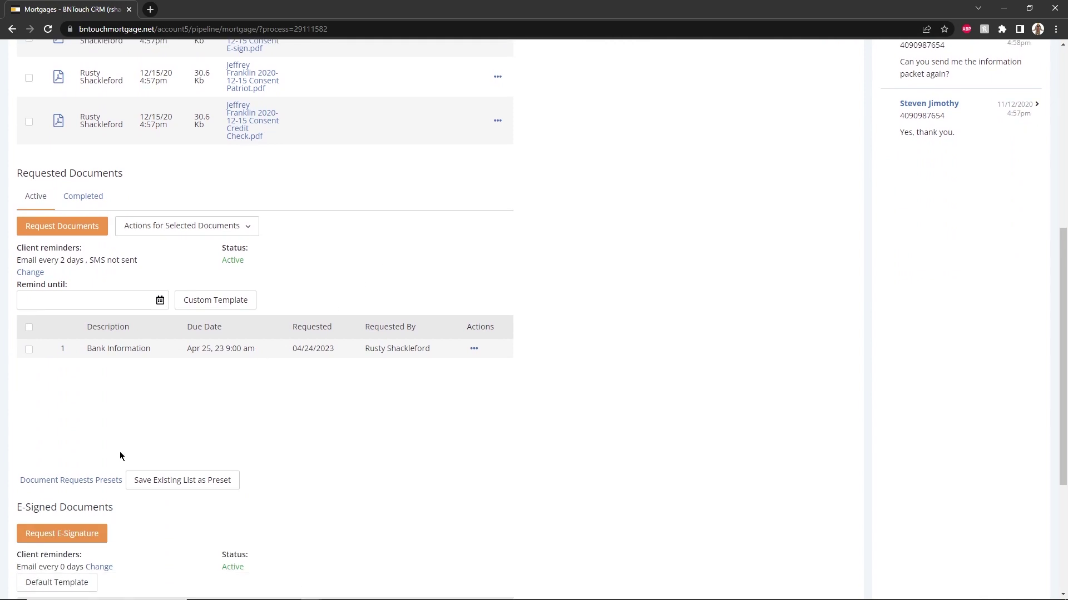
# Step: Load the Bank Information document-request preset, then switch to the Lead Farm tab
pyautogui.click(85, 479)
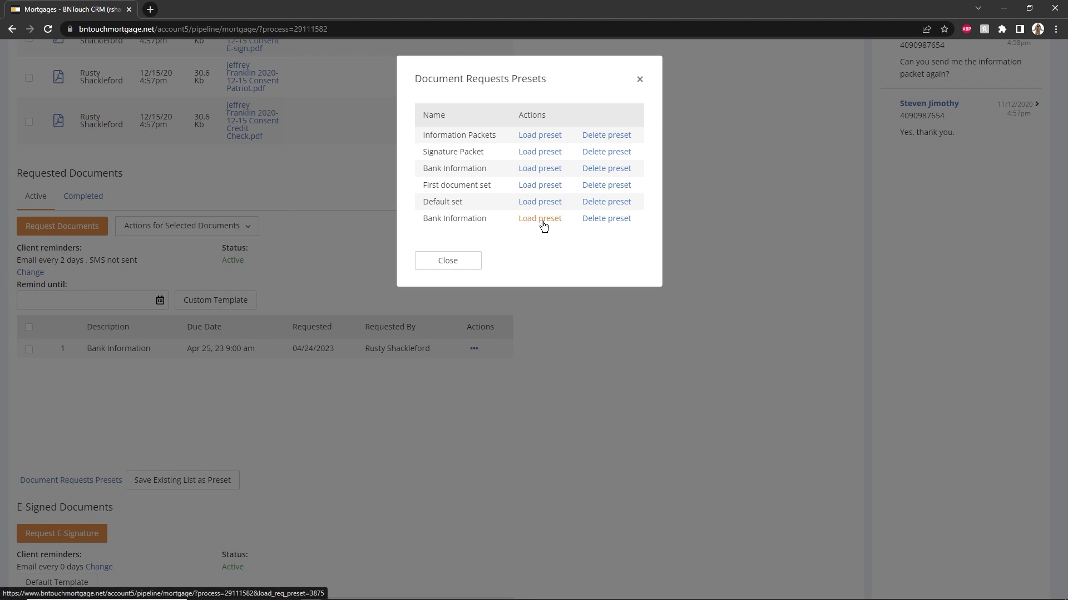
pyautogui.click(619, 227)
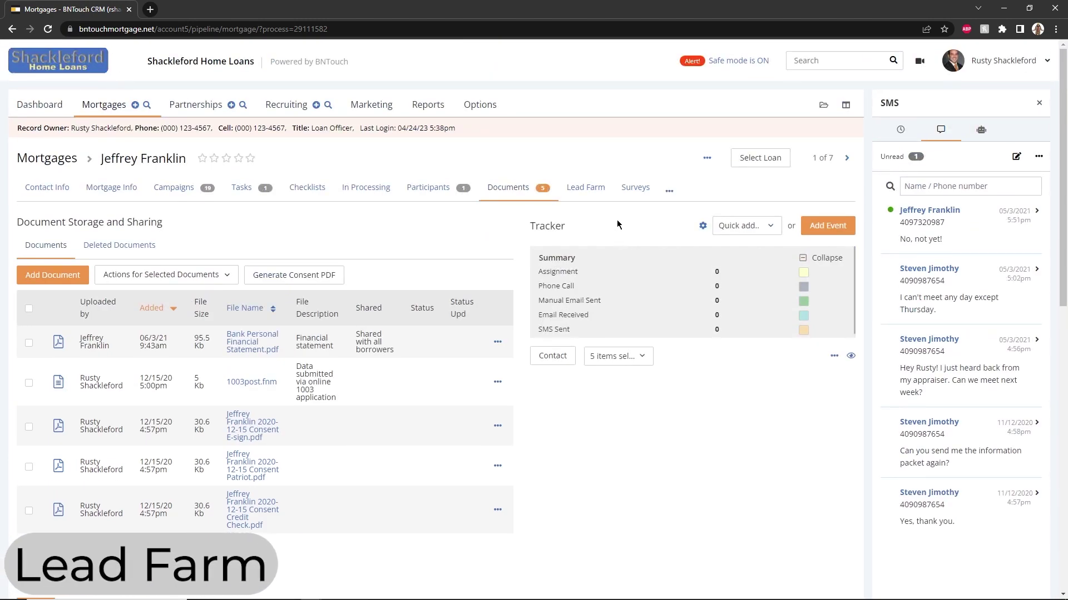
pyautogui.click(584, 187)
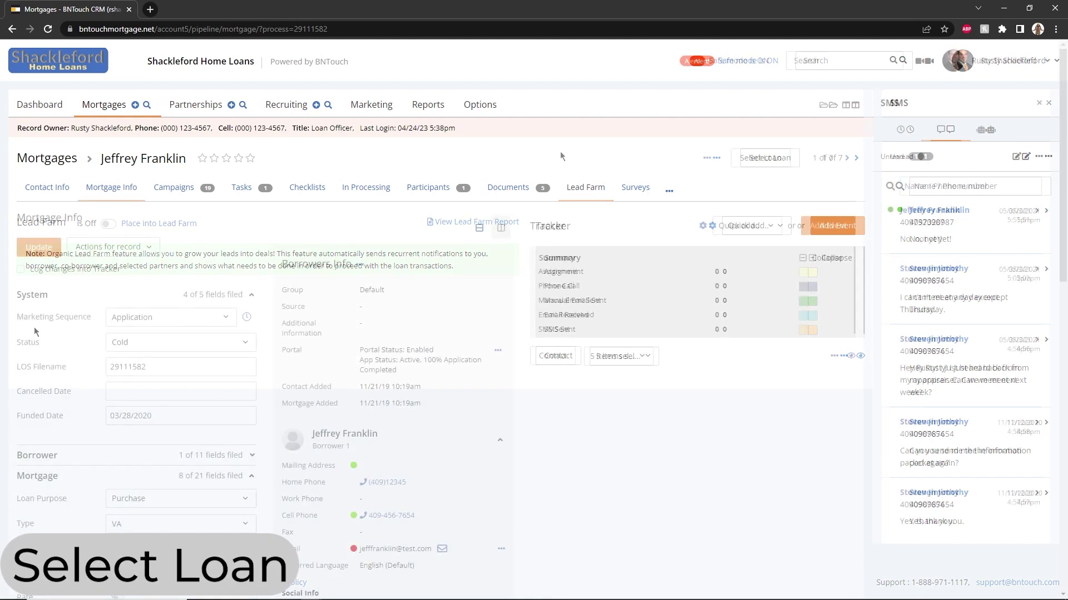
pyautogui.click(772, 159)
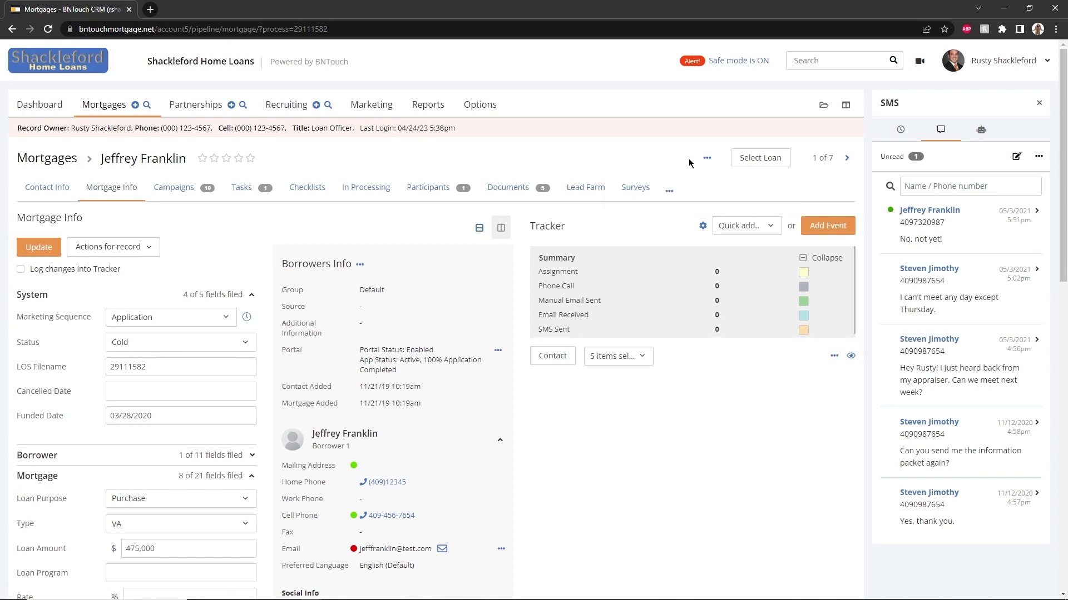
pyautogui.click(707, 160)
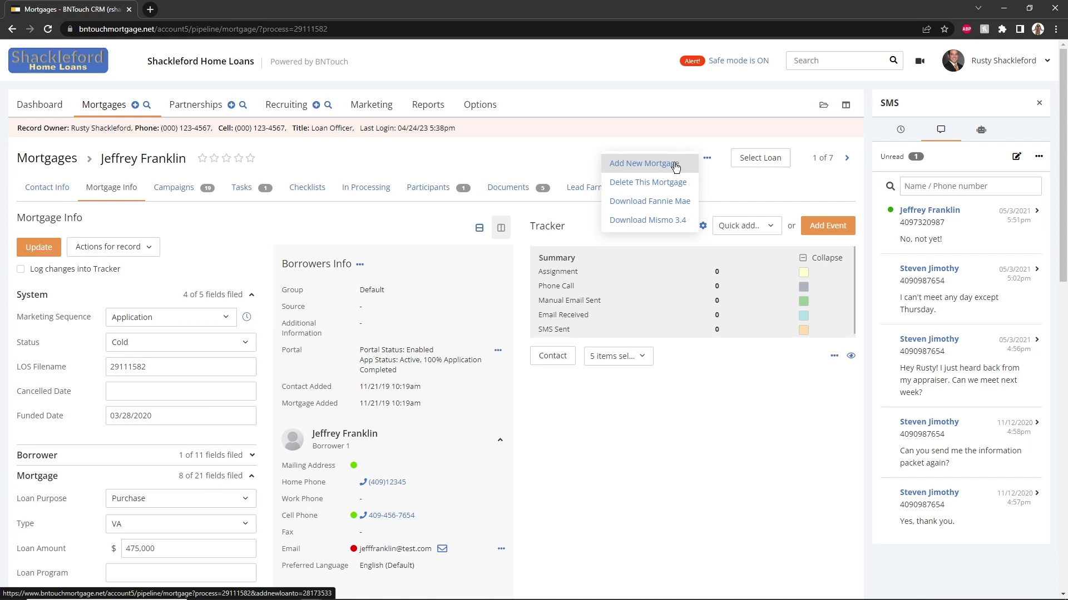
pyautogui.click(714, 181)
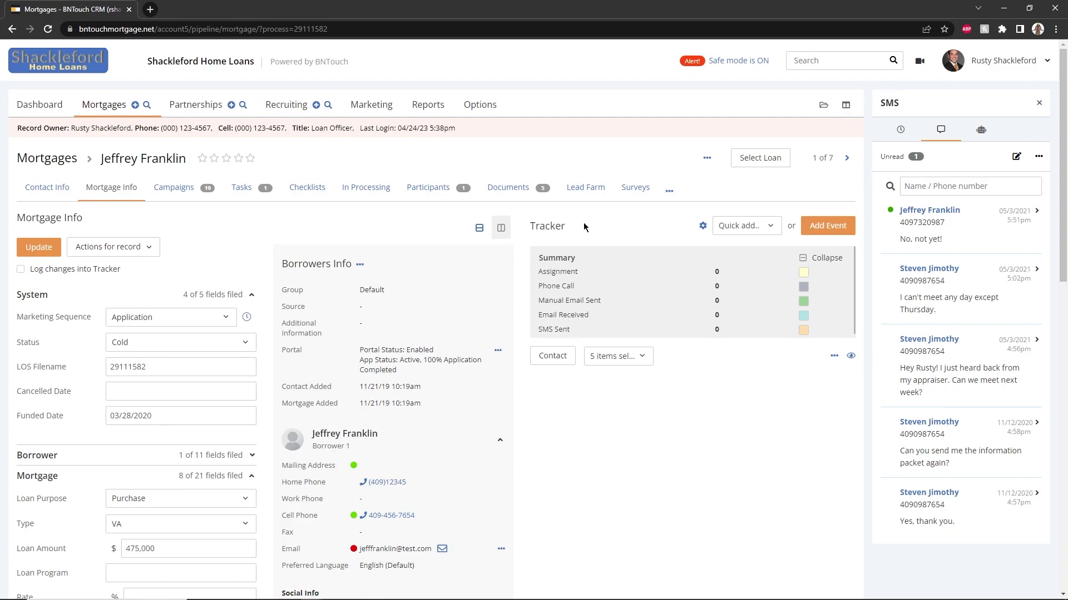
# Step: Add a Phone Call Tracker event noting the borrower call, shared with participants and partner email as default
pyautogui.click(815, 220)
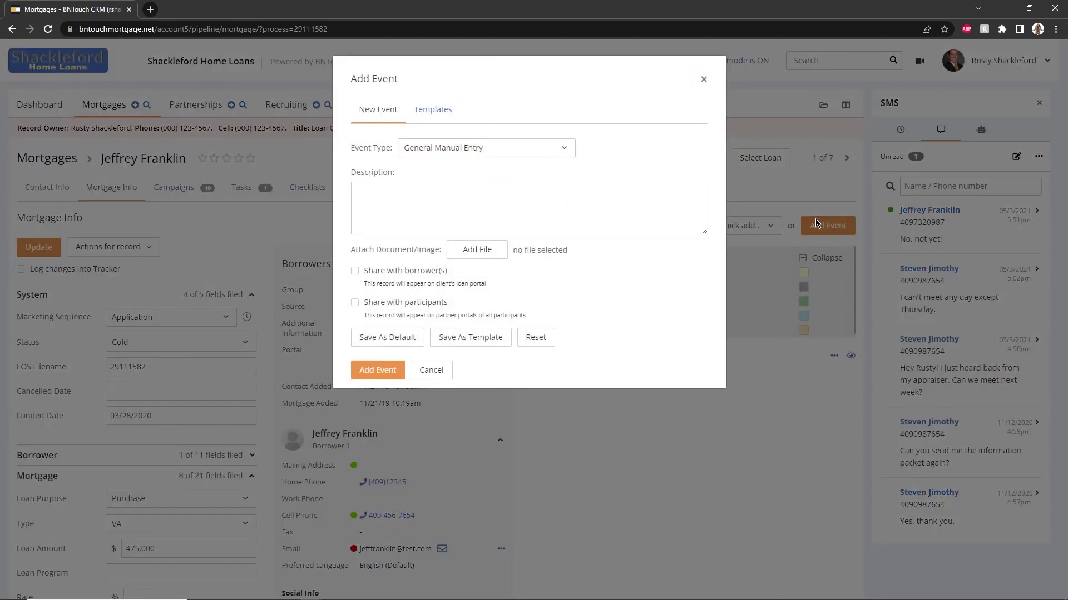
pyautogui.click(475, 149)
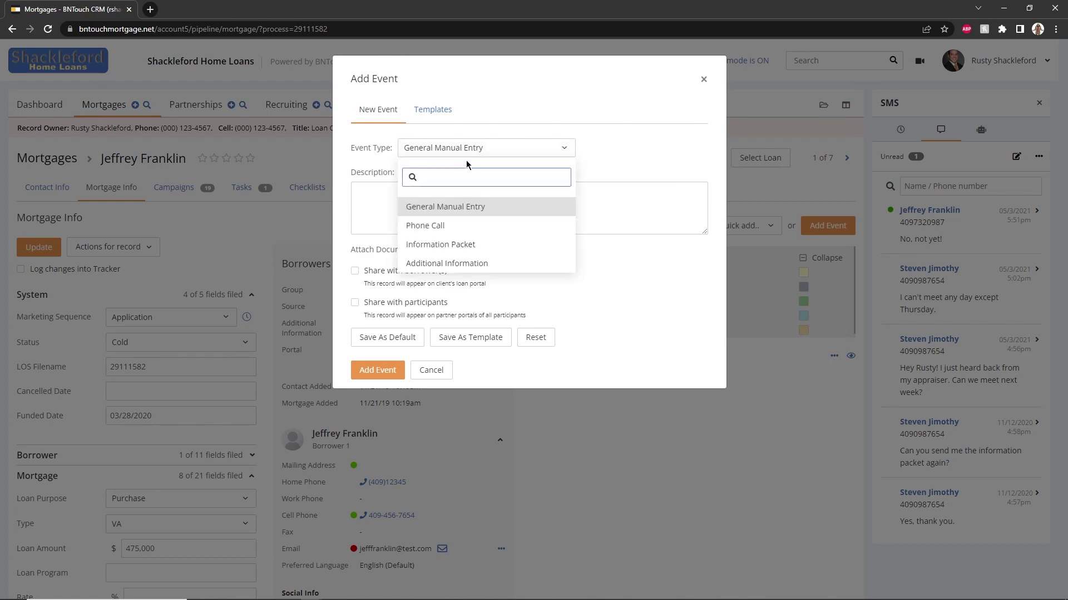
pyautogui.click(450, 226)
pyautogui.write('s')
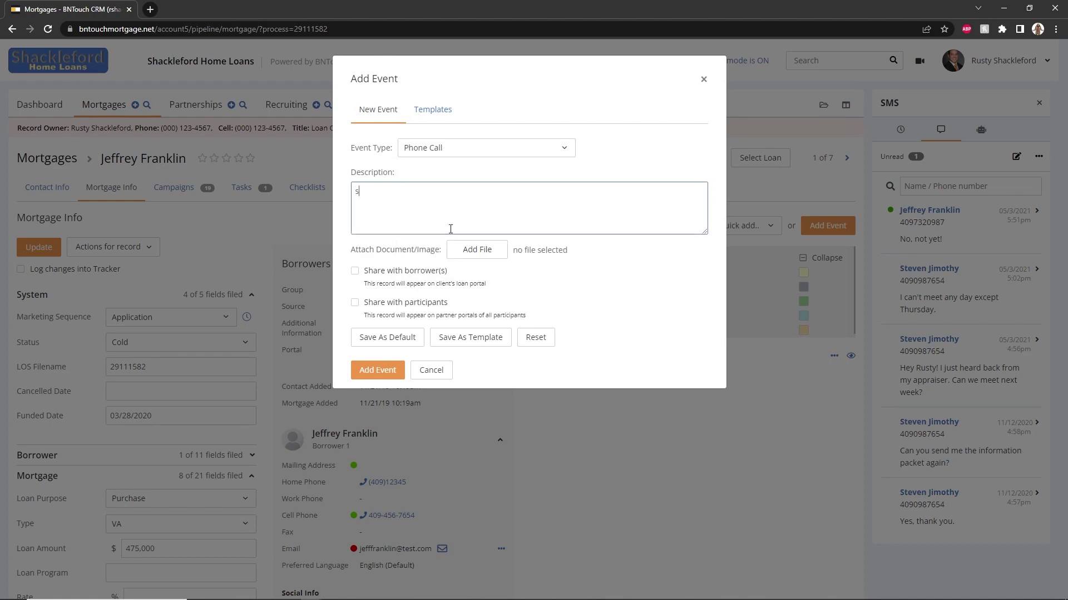
pyautogui.write('poke to Jeffrey')
pyautogui.click(355, 303)
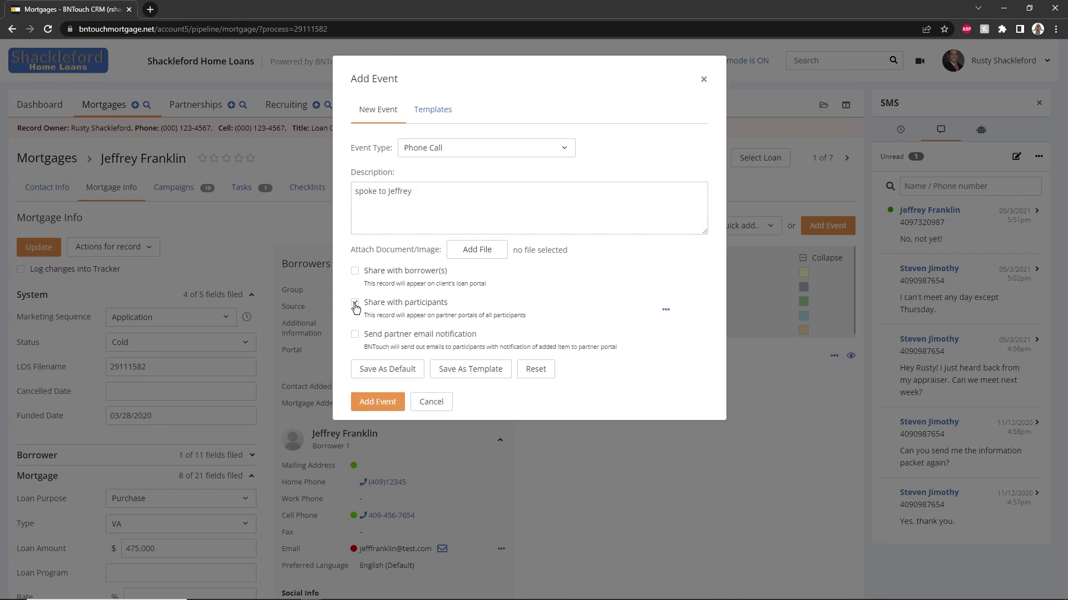
pyautogui.click(356, 335)
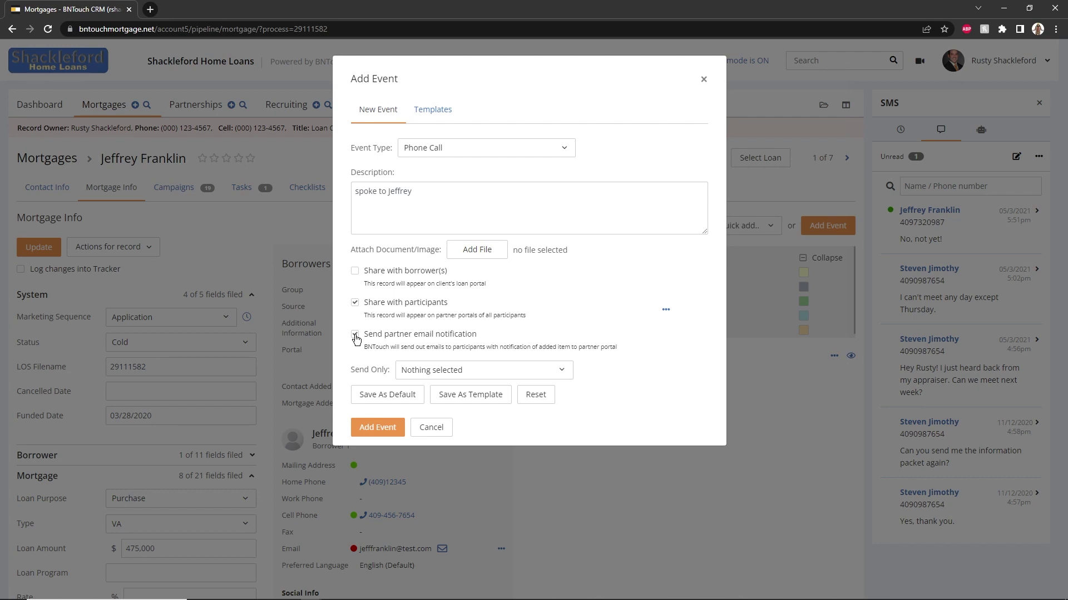
pyautogui.click(367, 395)
pyautogui.click(377, 427)
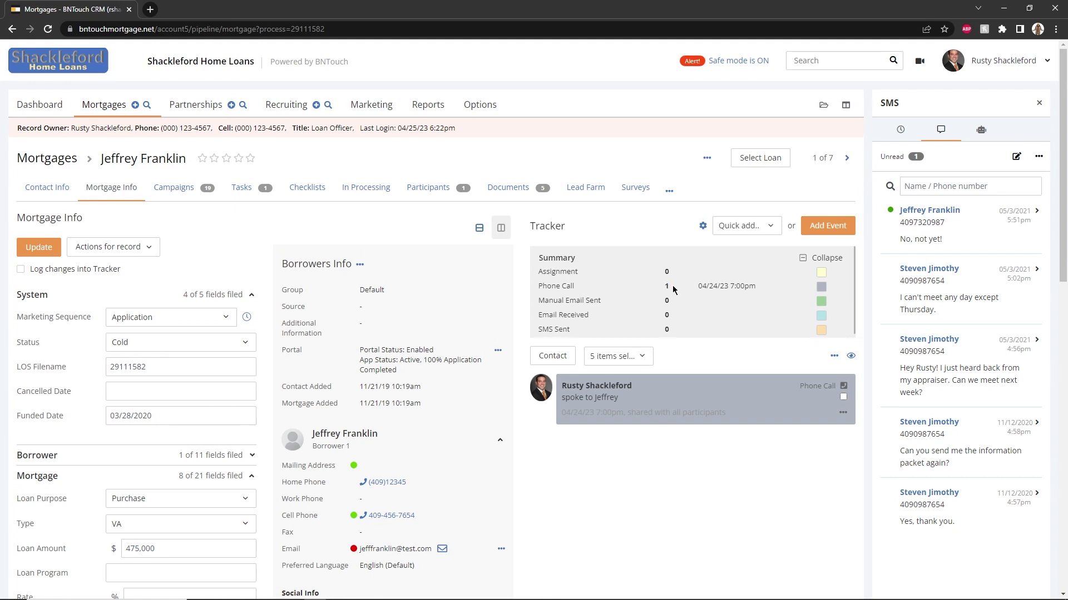
# Step: Check the event-type filter, contact and quick-add menus, then show the Tracker item-count choices
pyautogui.click(634, 354)
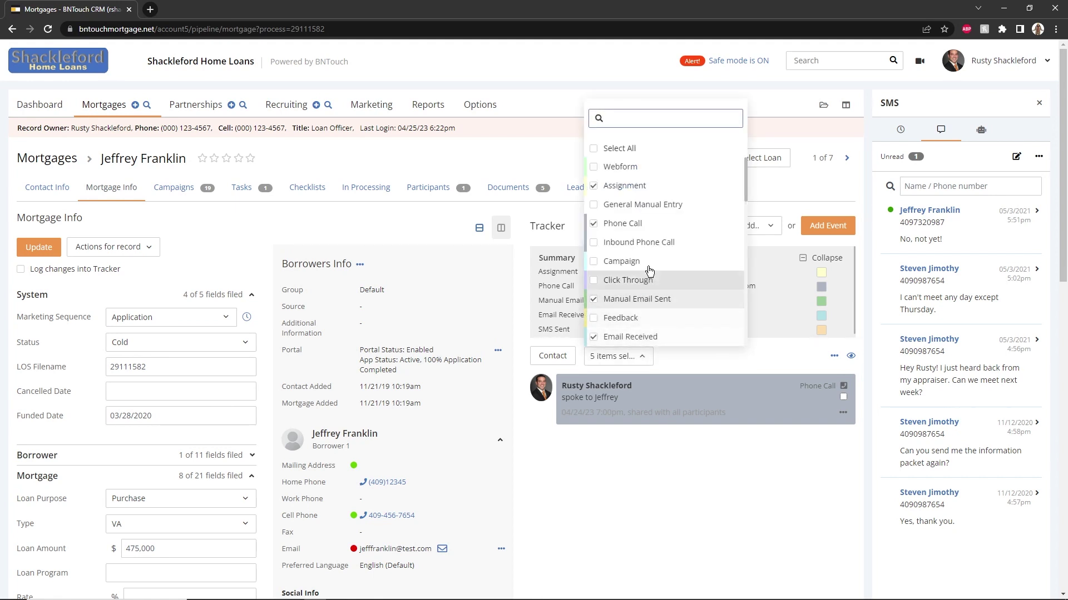
pyautogui.scroll(-3, 648, 261)
pyautogui.scroll(-3, 649, 253)
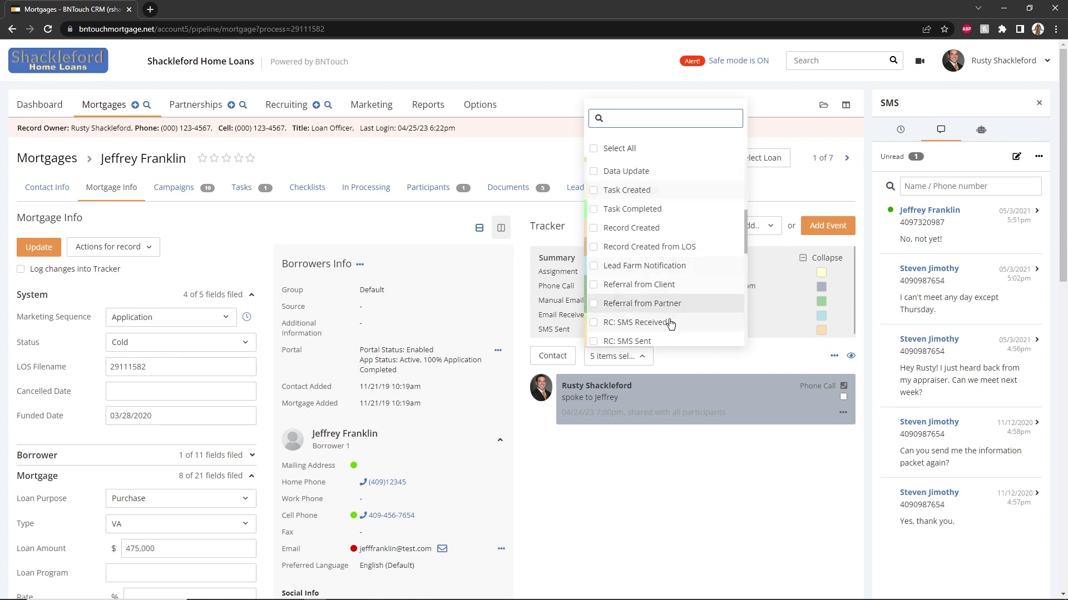
pyautogui.click(675, 355)
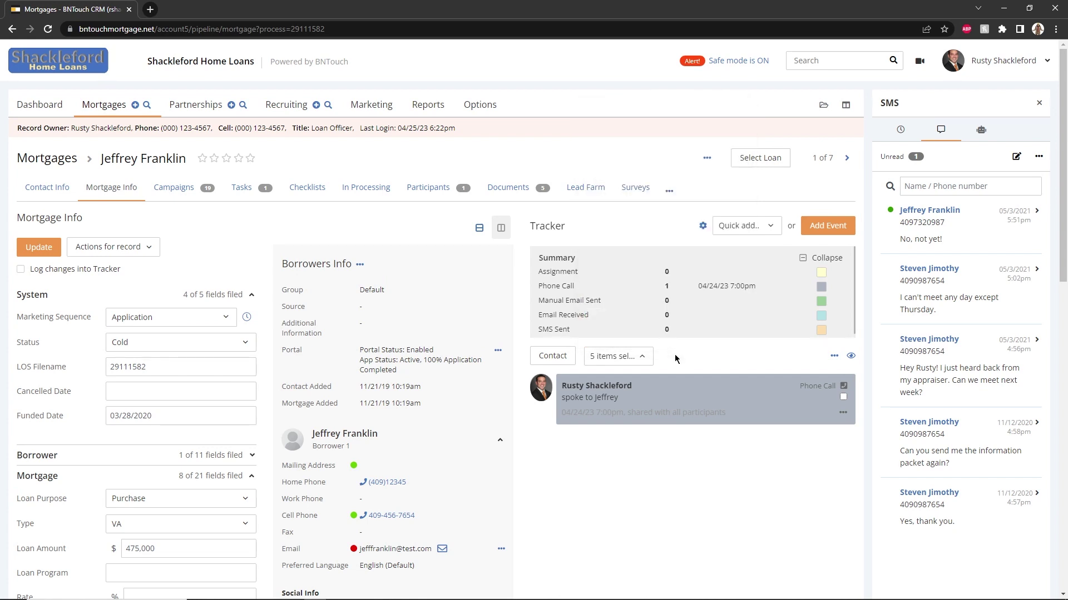
pyautogui.click(559, 359)
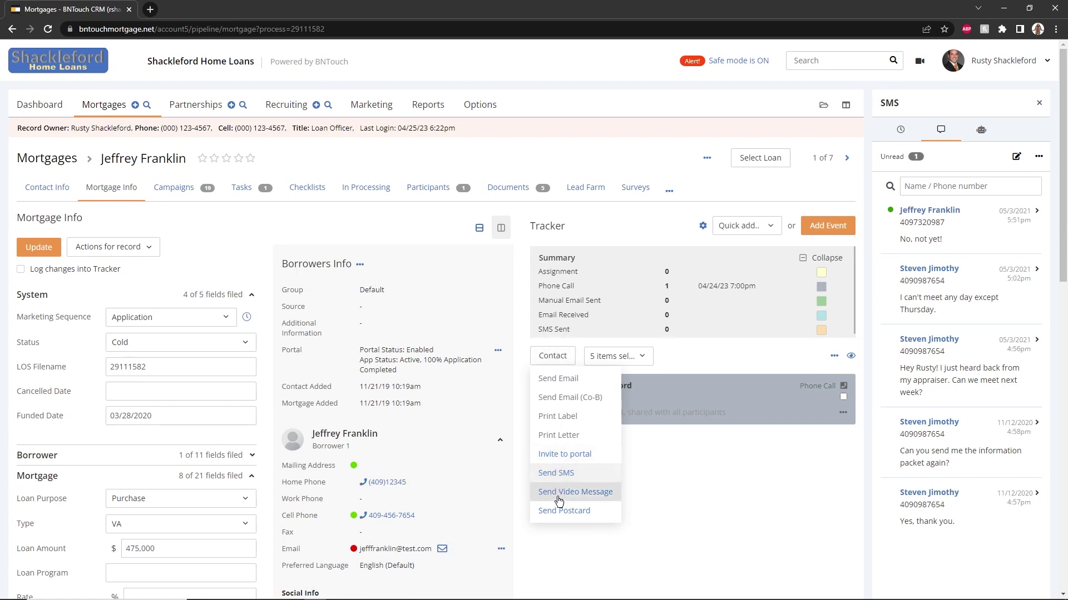
pyautogui.click(655, 511)
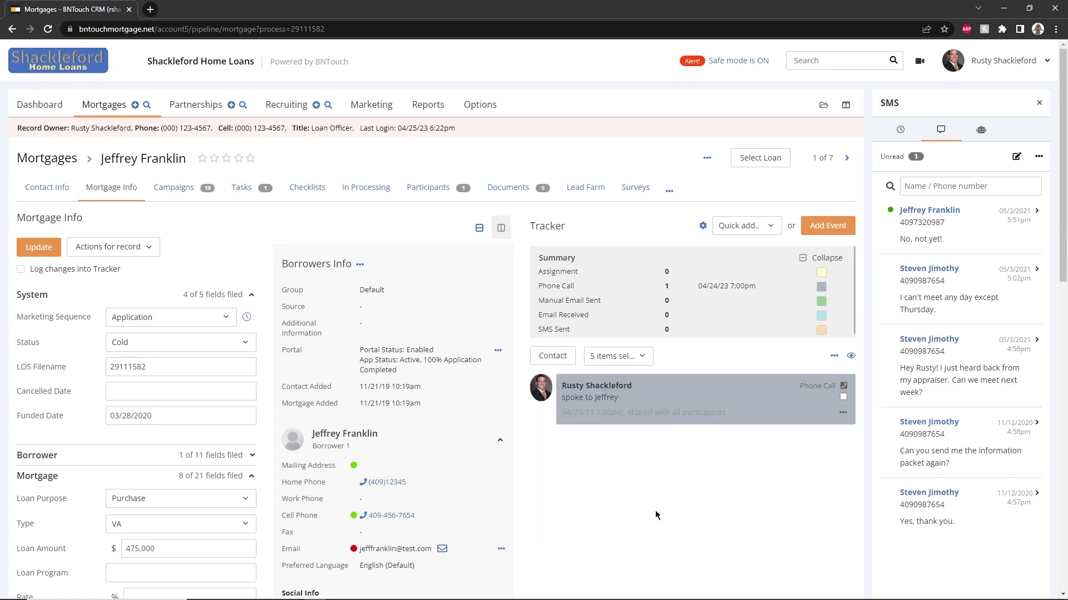
pyautogui.click(745, 233)
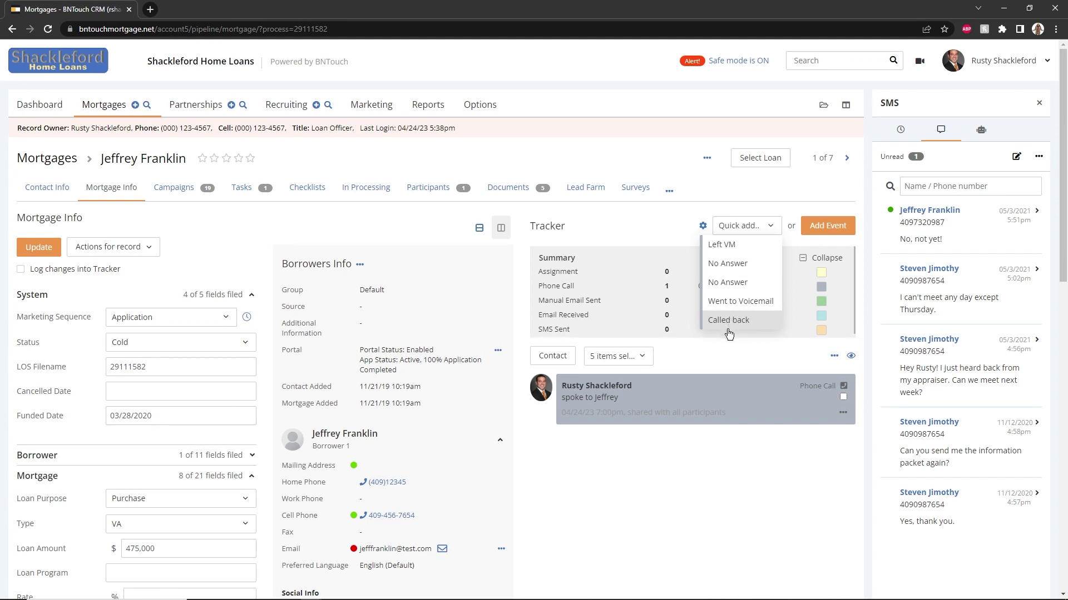
pyautogui.click(724, 349)
pyautogui.click(851, 359)
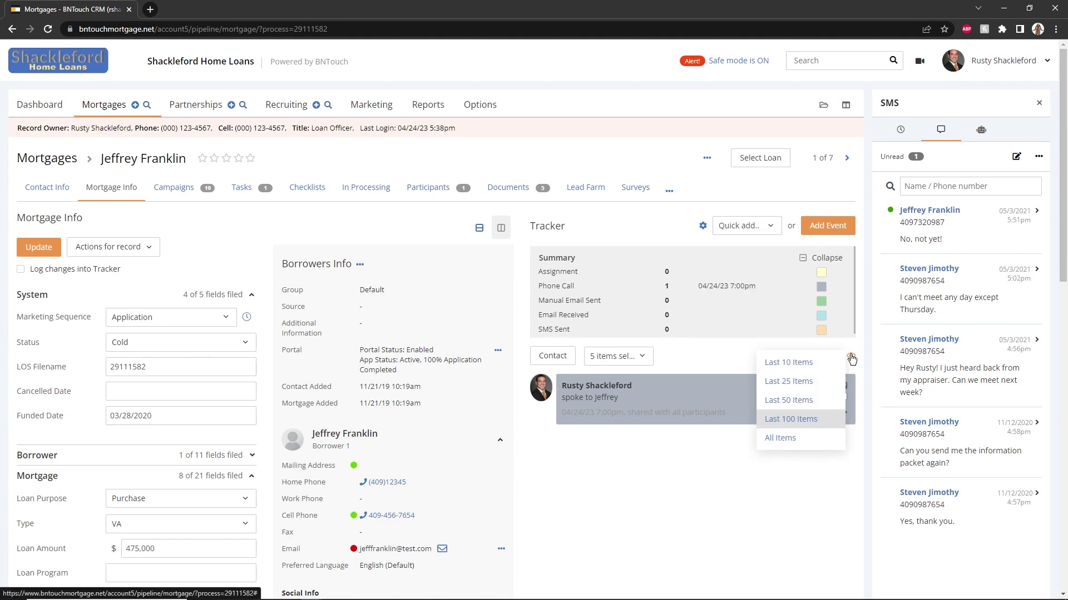